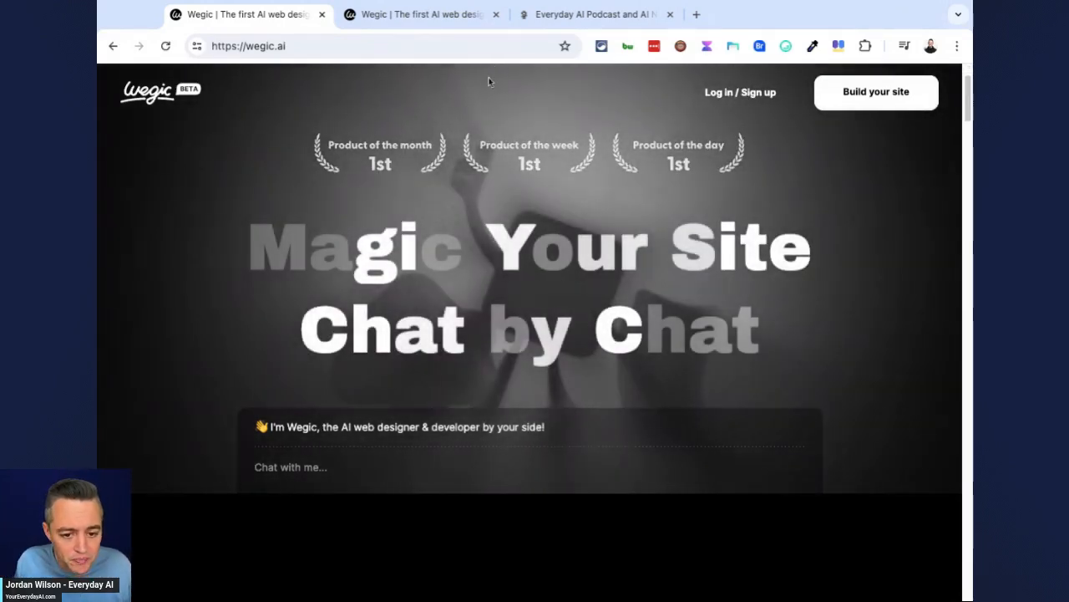
In the Wegic workspace, dismiss the plans offer and start creating a new website
{"action": "left_click", "coordinate": [435, 23]}
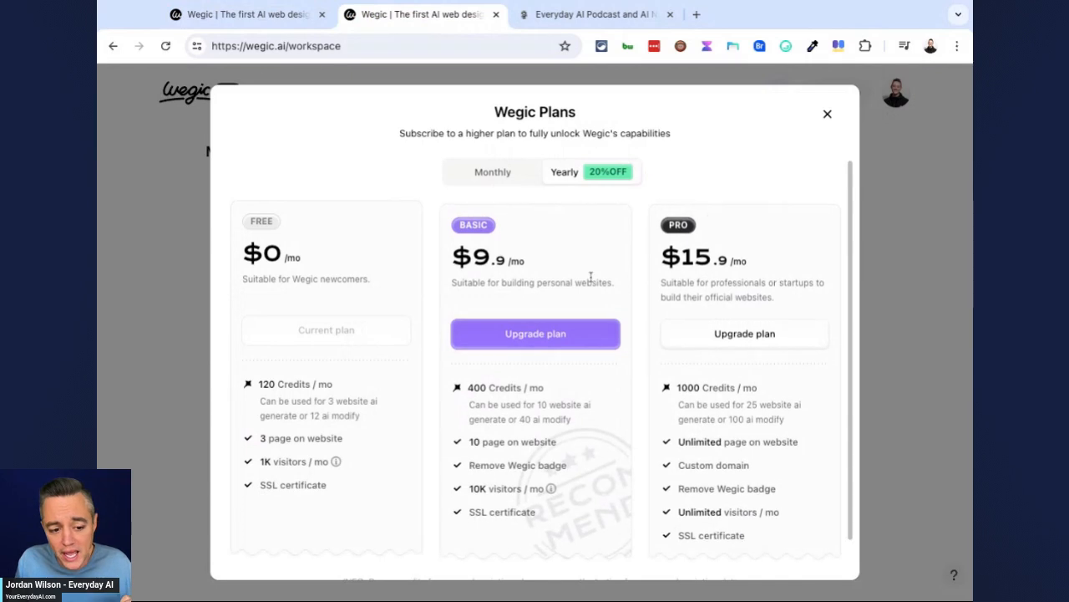
{"action": "scroll", "coordinate": [561, 285], "scroll_direction": "down", "scroll_amount": 1}
{"action": "scroll", "coordinate": [560, 286], "scroll_direction": "up", "scroll_amount": 1}
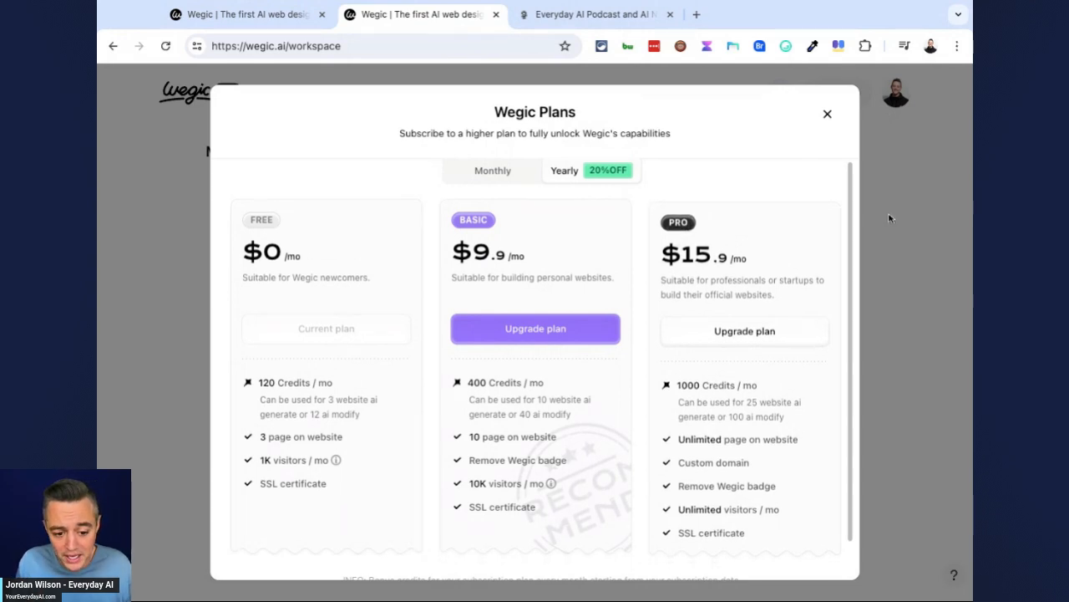
{"action": "left_click", "coordinate": [832, 112]}
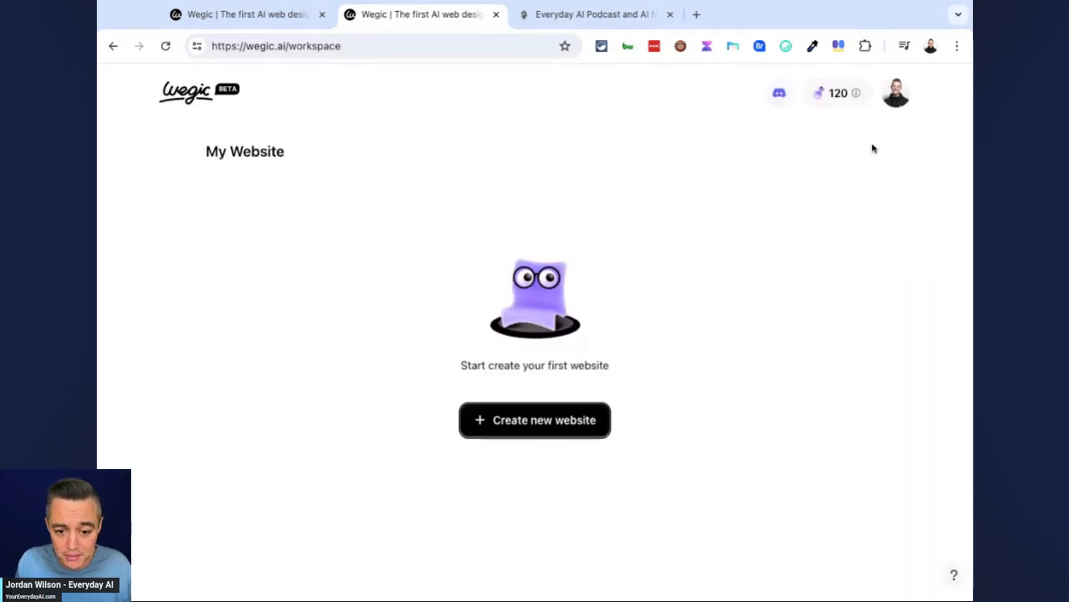
{"action": "left_click", "coordinate": [530, 428]}
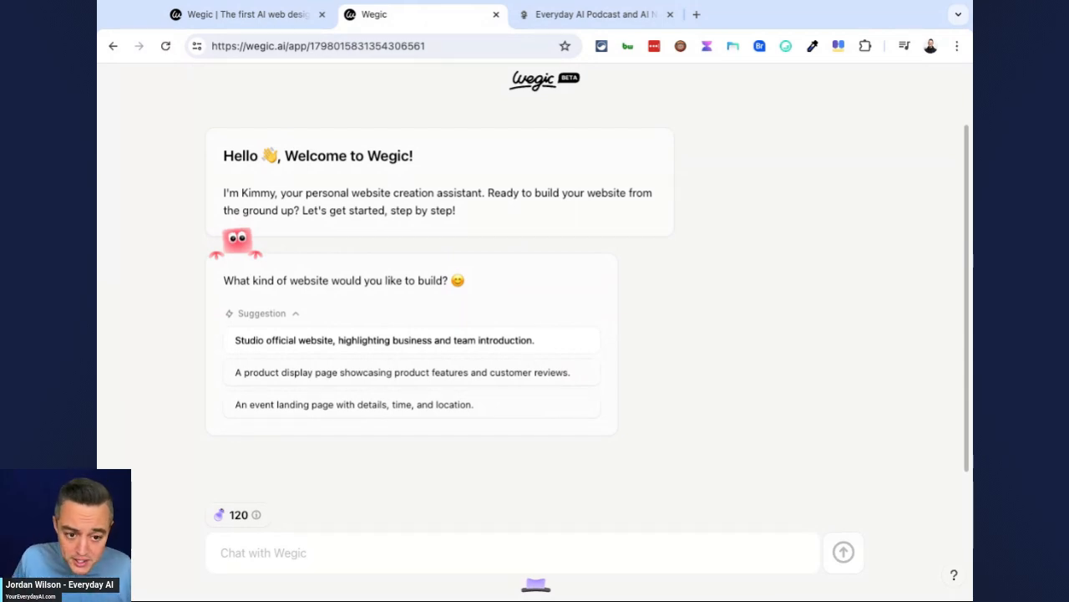
Begin the chat prompt about the kind of website with "a website for everyday ai:"
{"action": "left_click", "coordinate": [277, 558]}
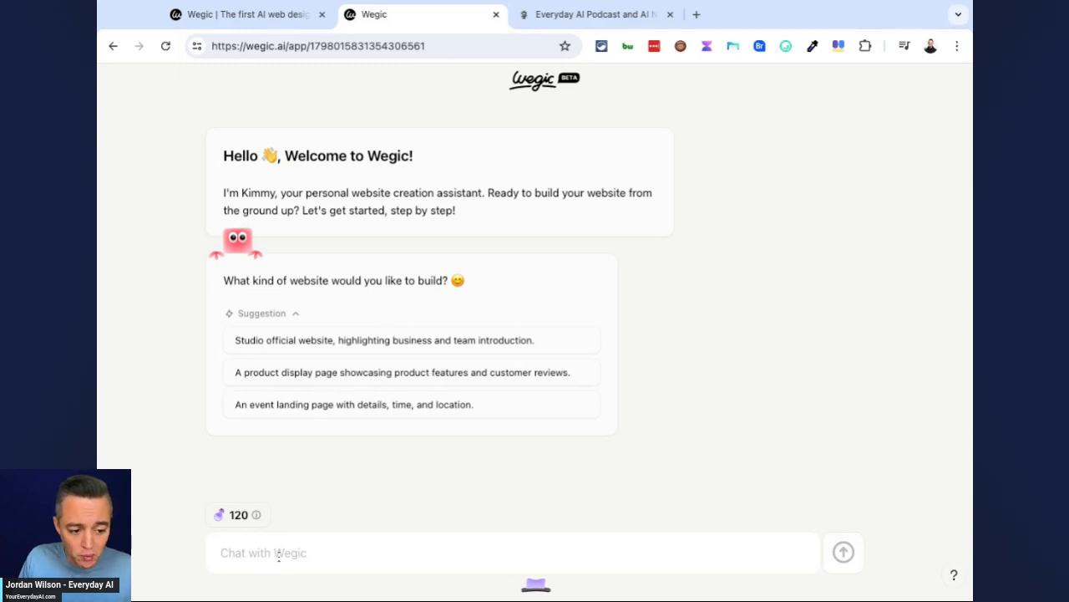
{"action": "type", "text": "a we"}
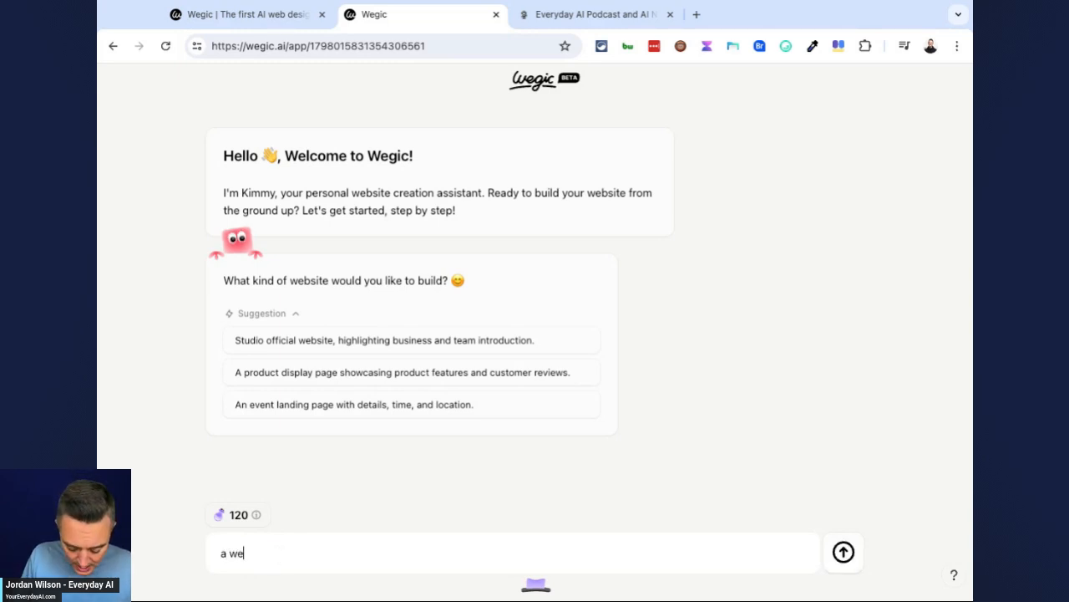
{"action": "type", "text": "bsite for everyday ai:"}
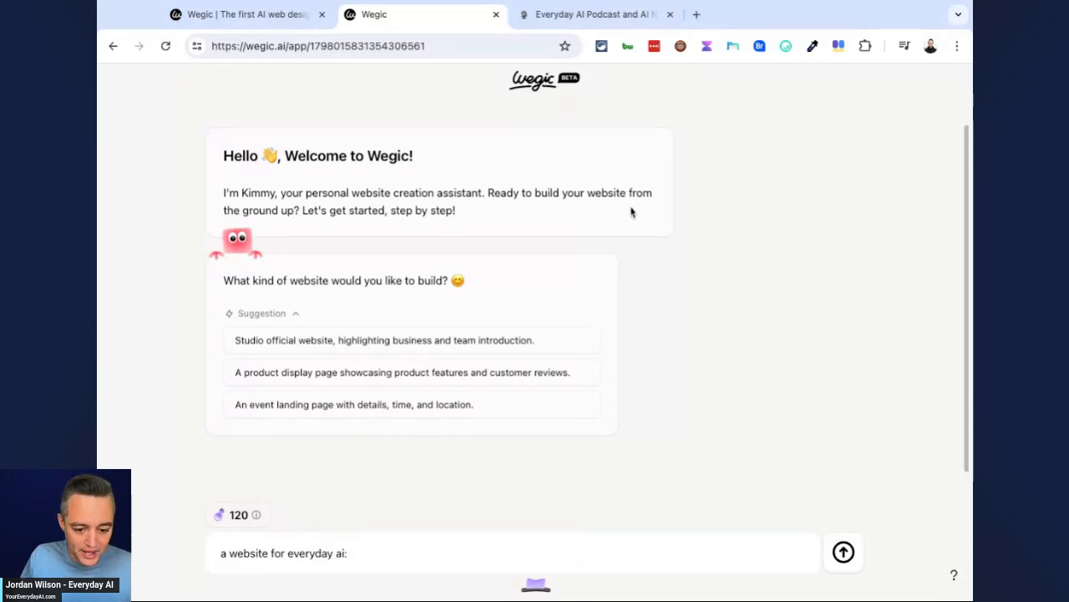
Copy the headline and intro text, from "Outsmart The Future" through "actually use AI", from the Everyday AI homepage
{"action": "left_click", "coordinate": [577, 14]}
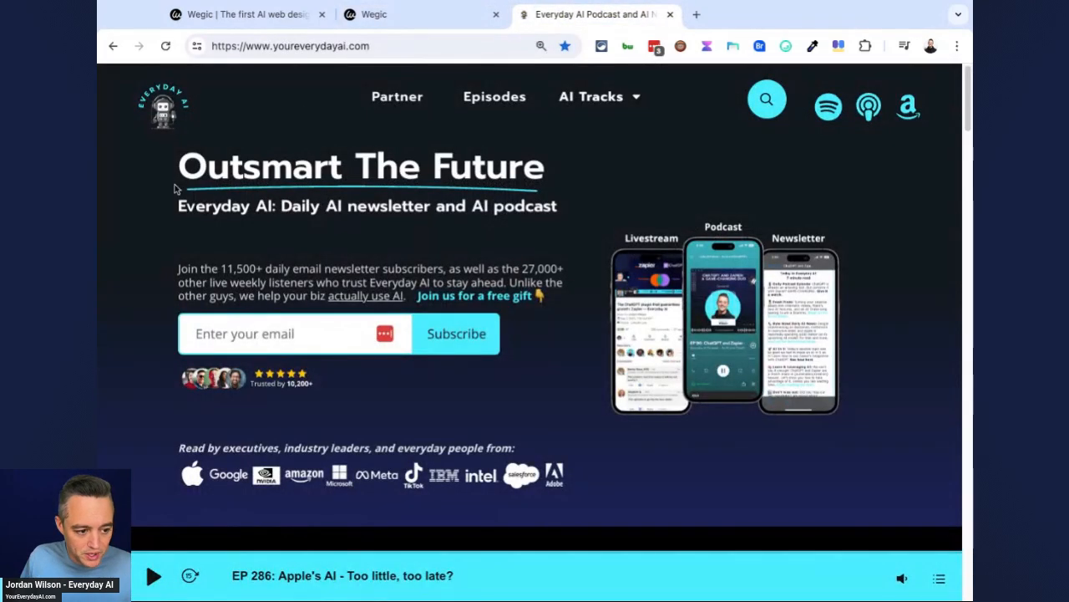
{"action": "left_click_drag", "start_coordinate": [177, 183], "coordinate": [404, 297]}
{"action": "key", "text": "ctrl+c"}
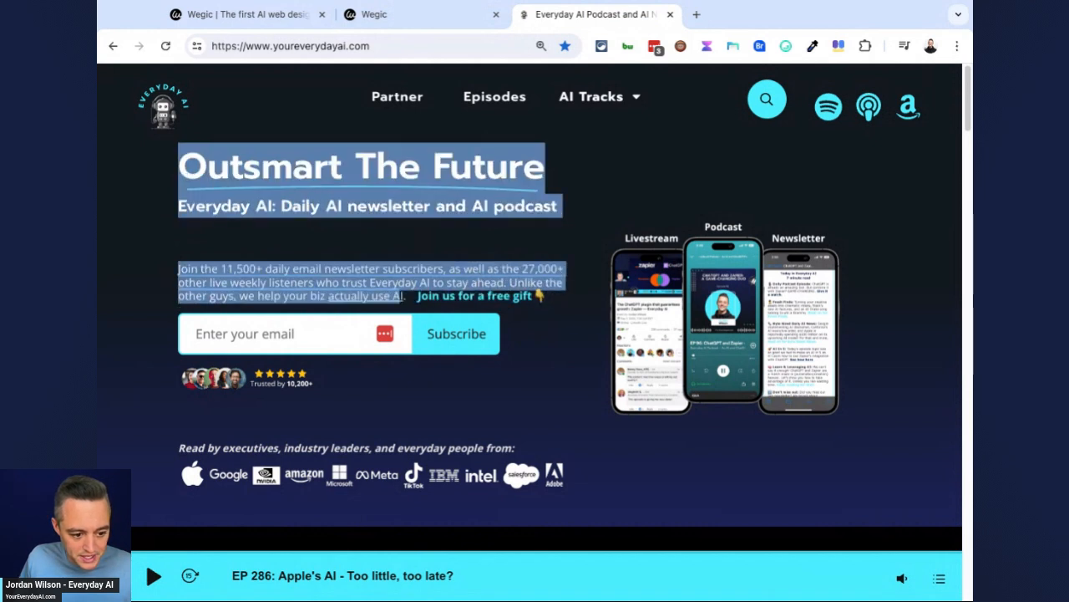
Back in Wegic, complete the prompt as "a website for everyday ai. here's what everyday AI is:" followed by the copied text, and send it
{"action": "left_click", "coordinate": [422, 14]}
{"action": "left_click", "coordinate": [351, 565]}
{"action": "type", "text": ". ere's"}
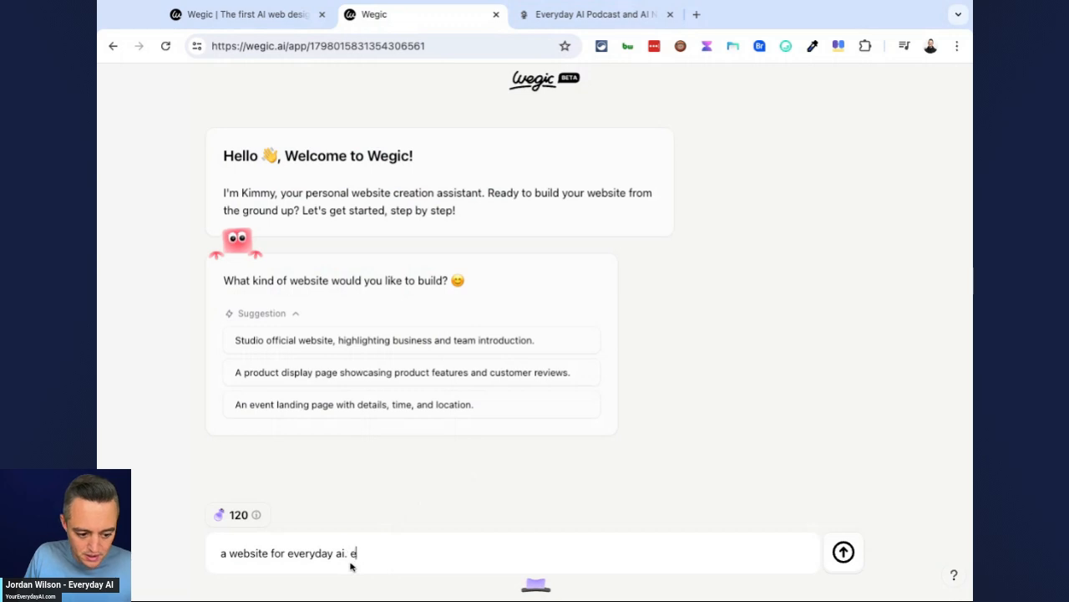
{"action": "key", "text": "BackSpace"}
{"action": "key", "text": "BackSpace"}
{"action": "type", "text": "h"}
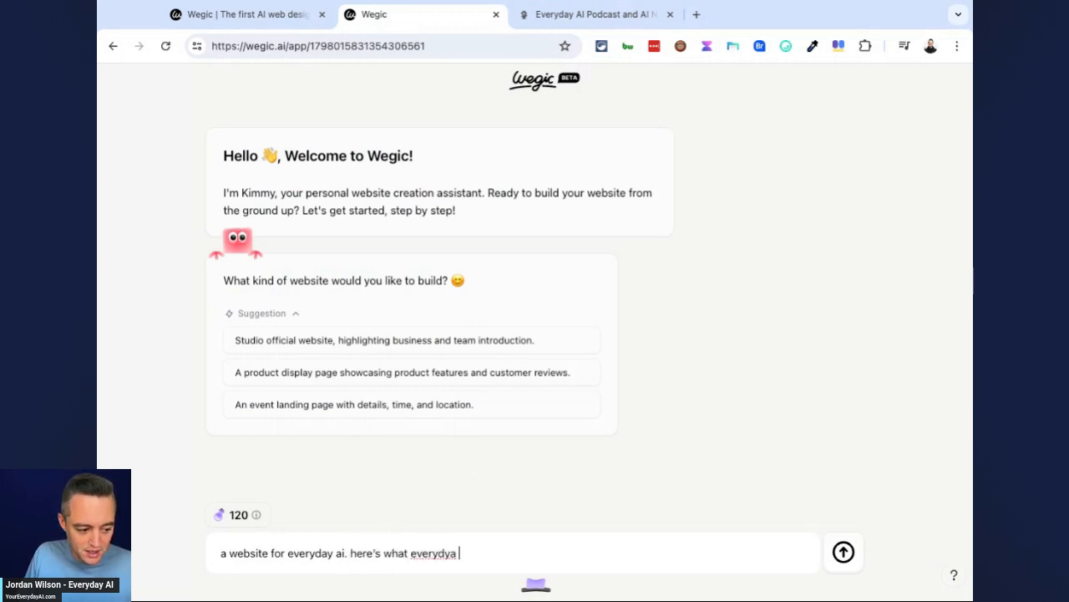
{"action": "type", "text": "ere's what everyday AI is"}
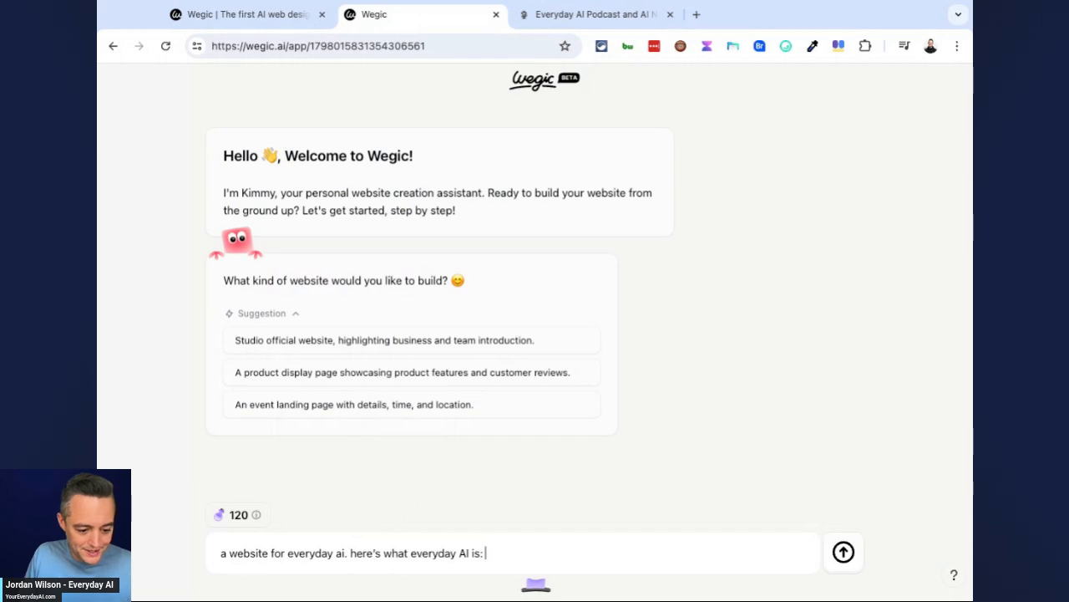
{"action": "type", "text": ":"}
{"action": "key", "text": "ctrl+v"}
{"action": "key", "text": "super+plus"}
{"action": "key", "text": "super+plus"}
{"action": "key", "text": "super+minus"}
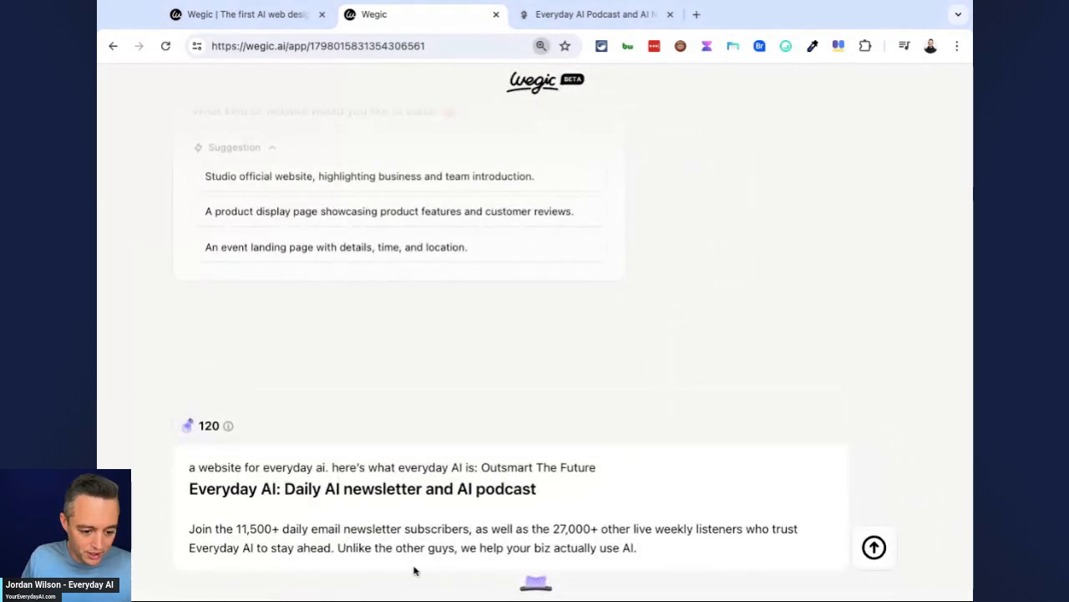
{"action": "left_click", "coordinate": [873, 547]}
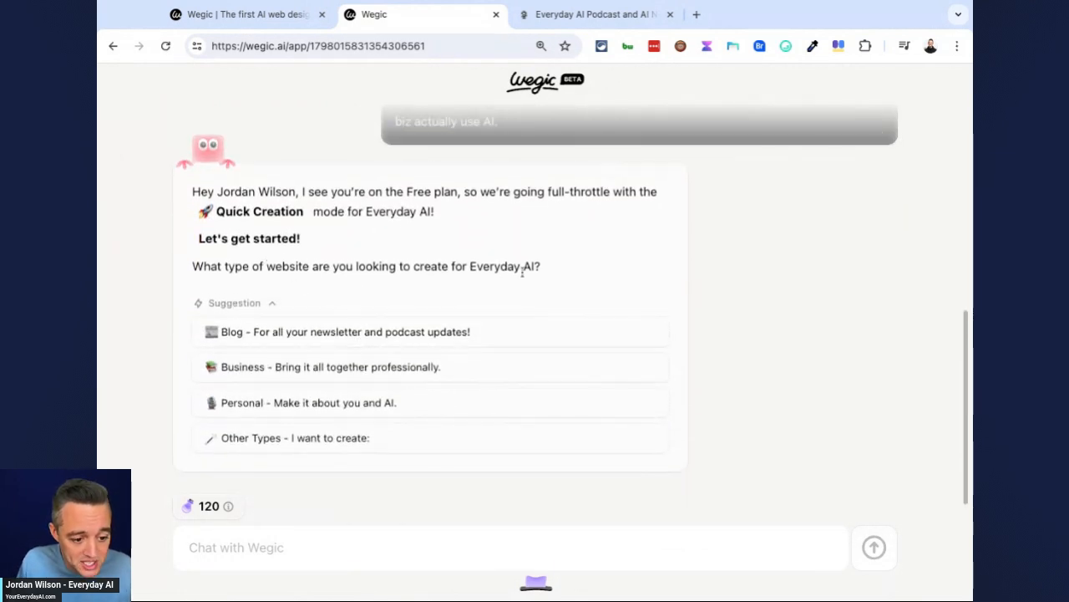
Answer the chat with the Business website type and the name "Everyday AI – helping everyday people learn and leverage GenAI"
{"action": "left_click", "coordinate": [343, 367]}
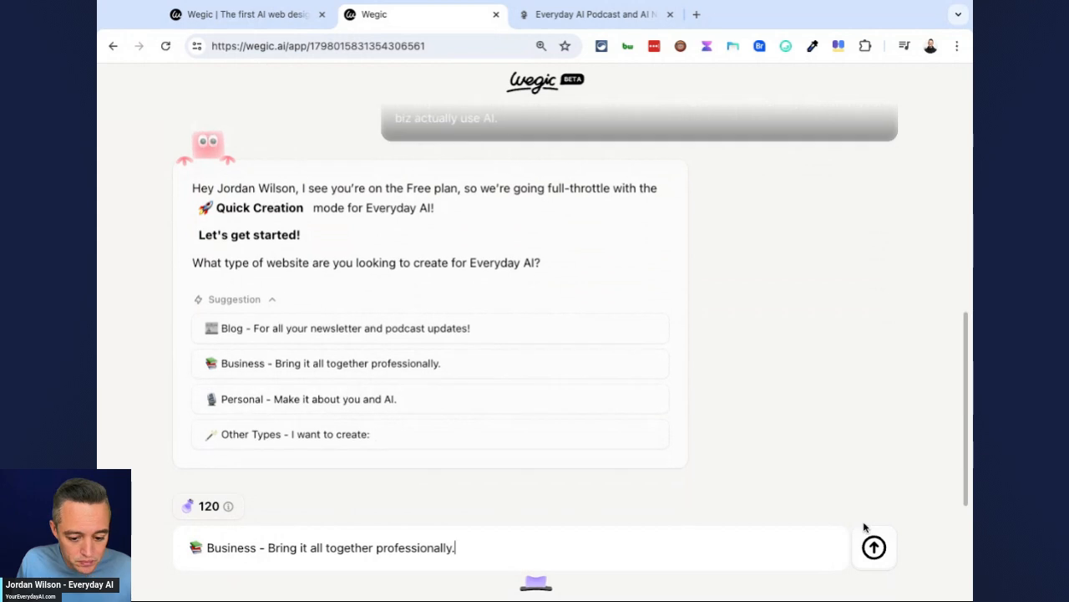
{"action": "left_click", "coordinate": [874, 547]}
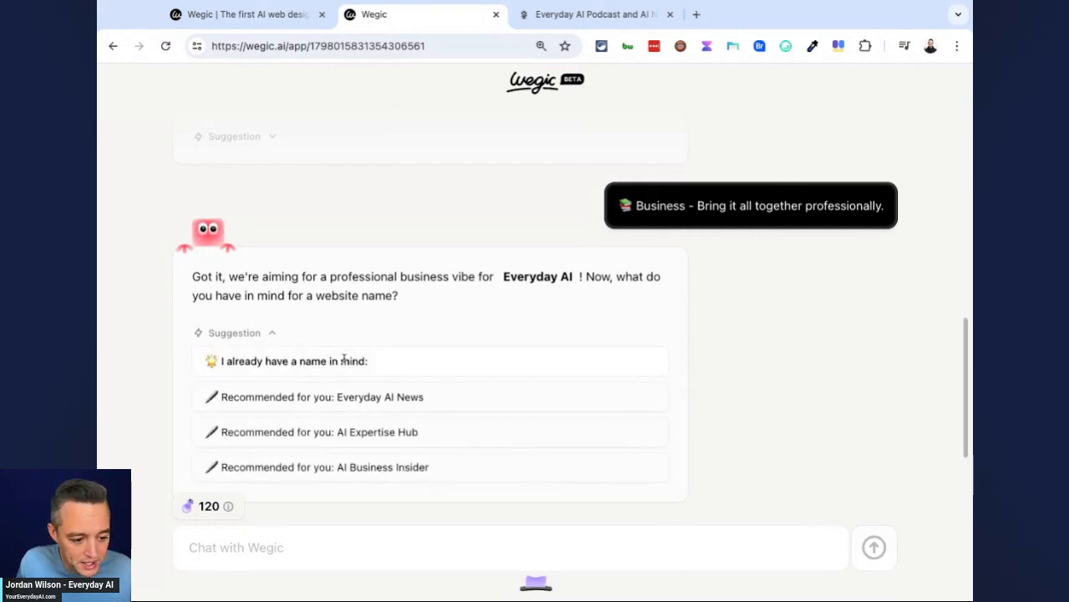
{"action": "left_click", "coordinate": [415, 365]}
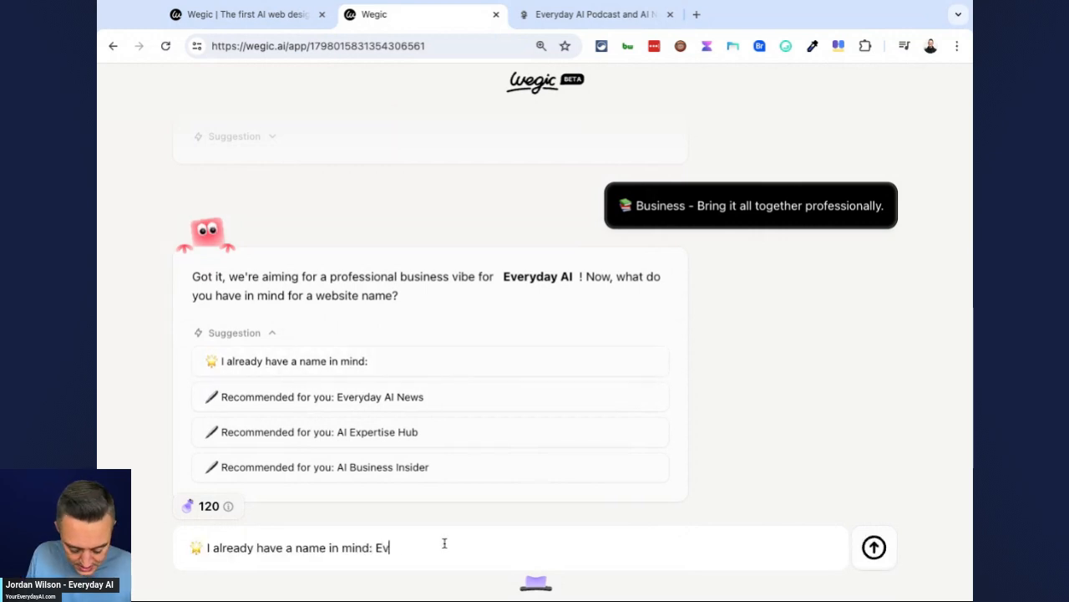
{"action": "type", "text": "Everyday AI"}
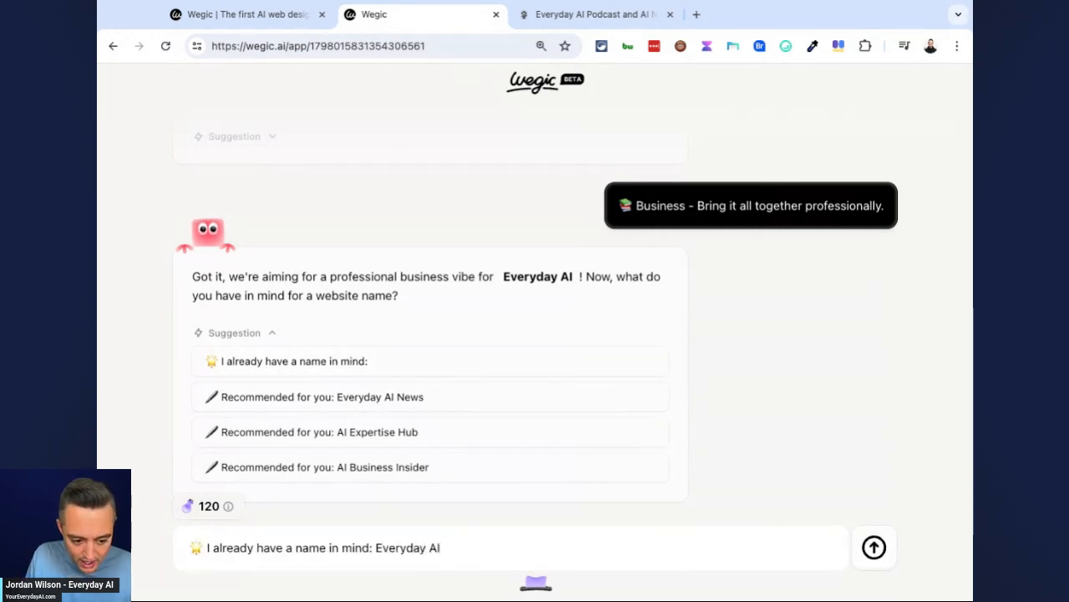
{"action": "type", "text": " - helpi"}
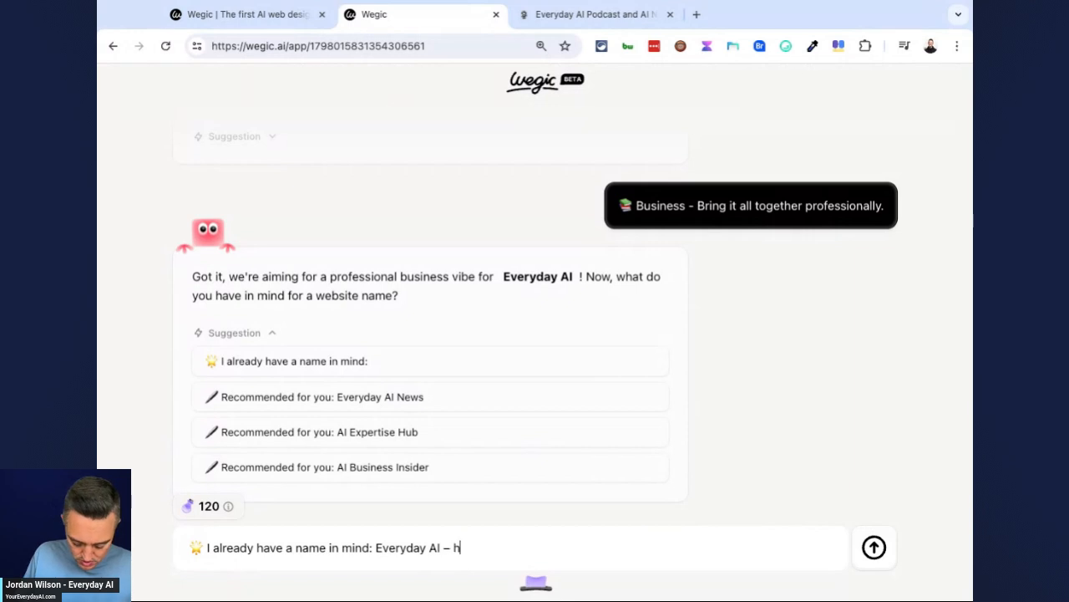
{"action": "type", "text": "ng everyday people learn and leve"}
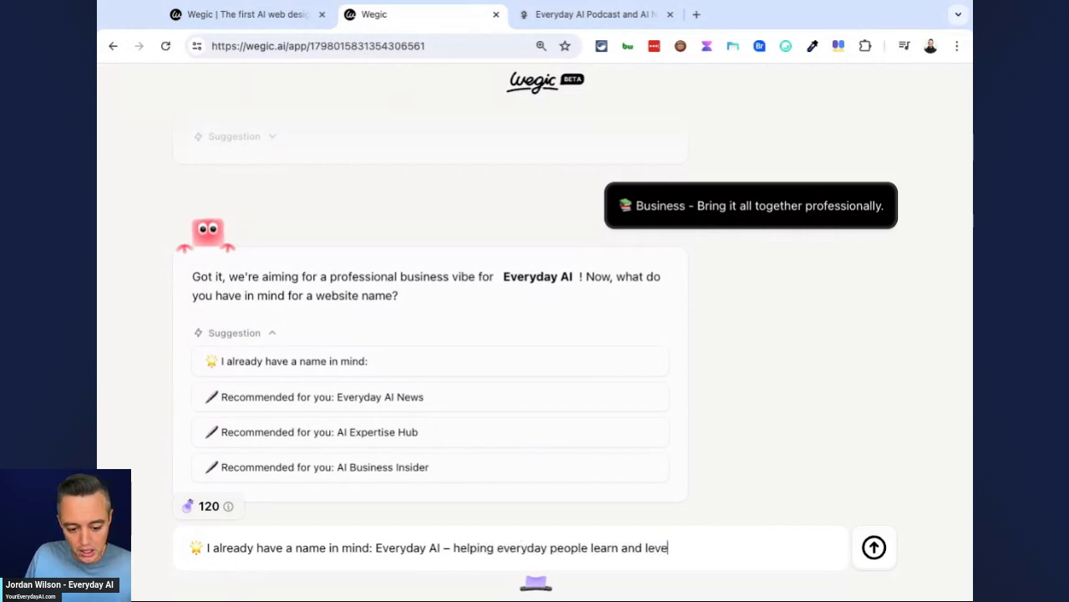
{"action": "type", "text": "rage GenAI"}
{"action": "key", "text": "Return"}
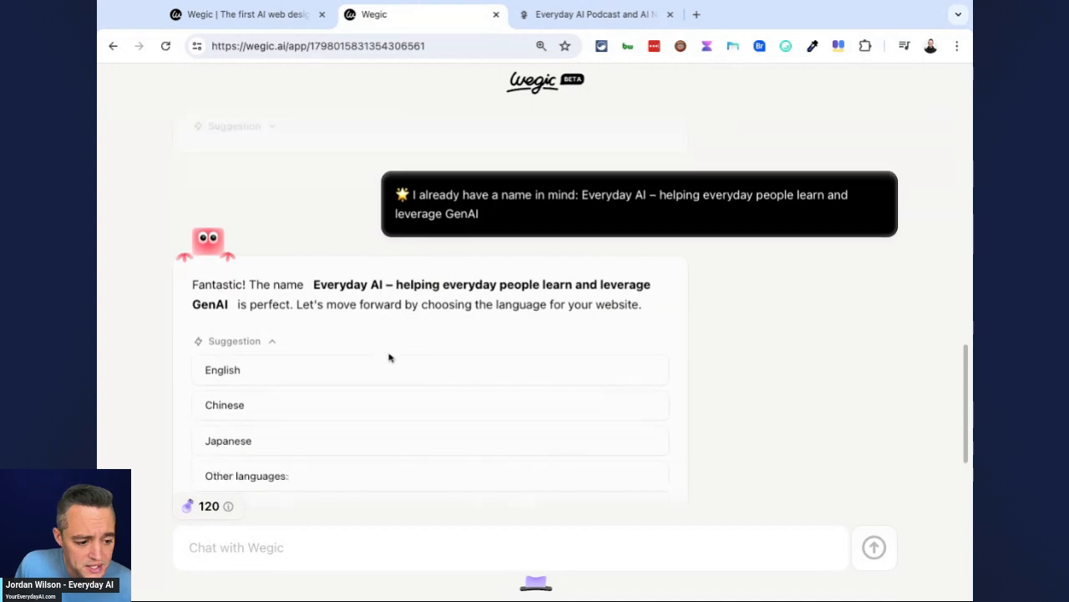
Choose English as the website language and approve the summarized site details with "OK now" to generate the website
{"action": "left_click", "coordinate": [339, 306]}
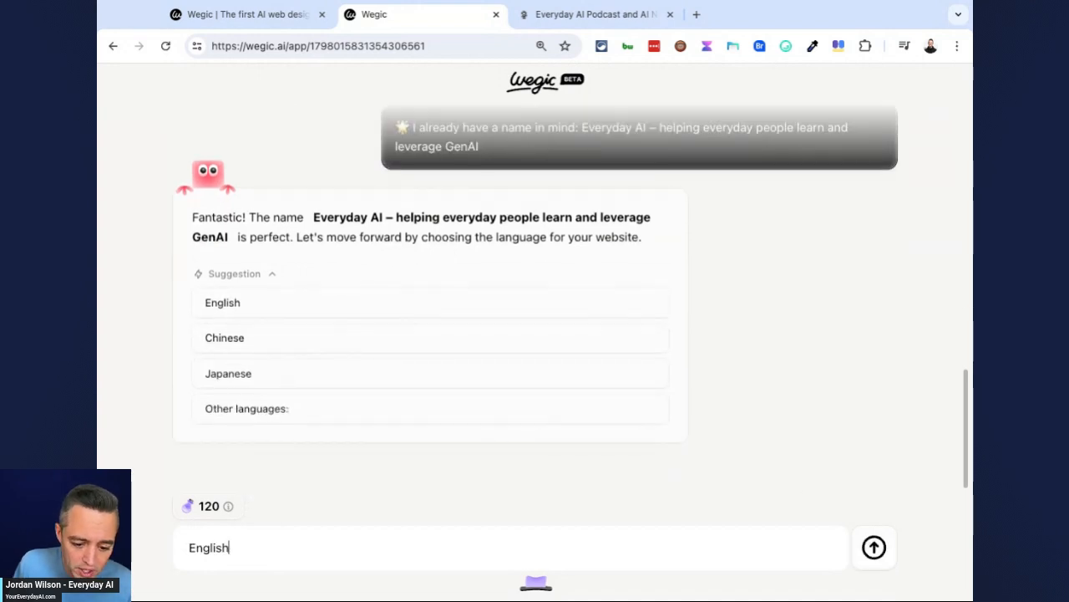
{"action": "left_click", "coordinate": [889, 553]}
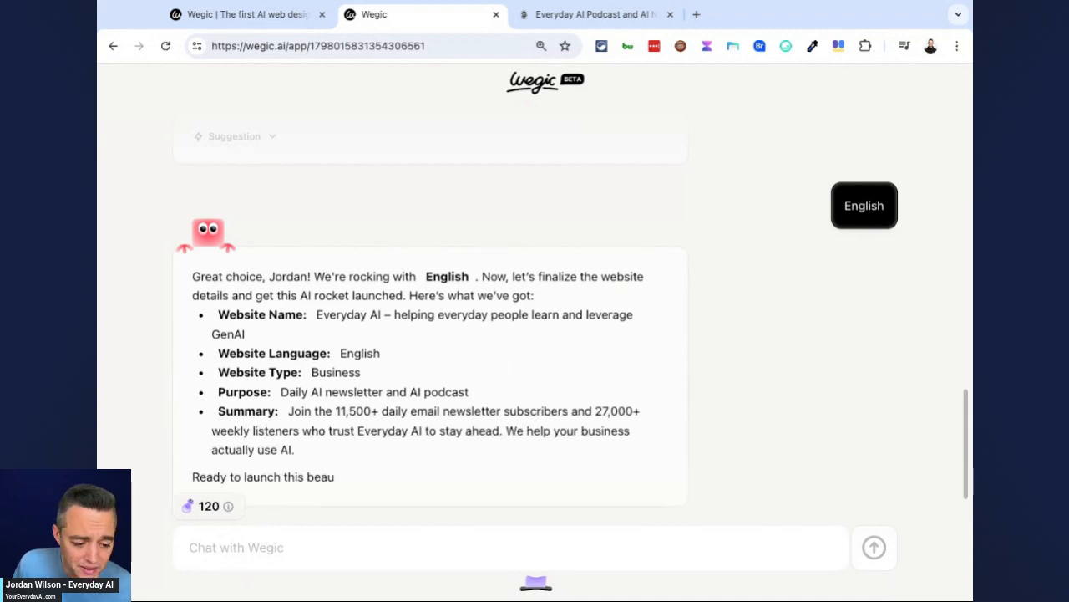
{"action": "left_click", "coordinate": [317, 456]}
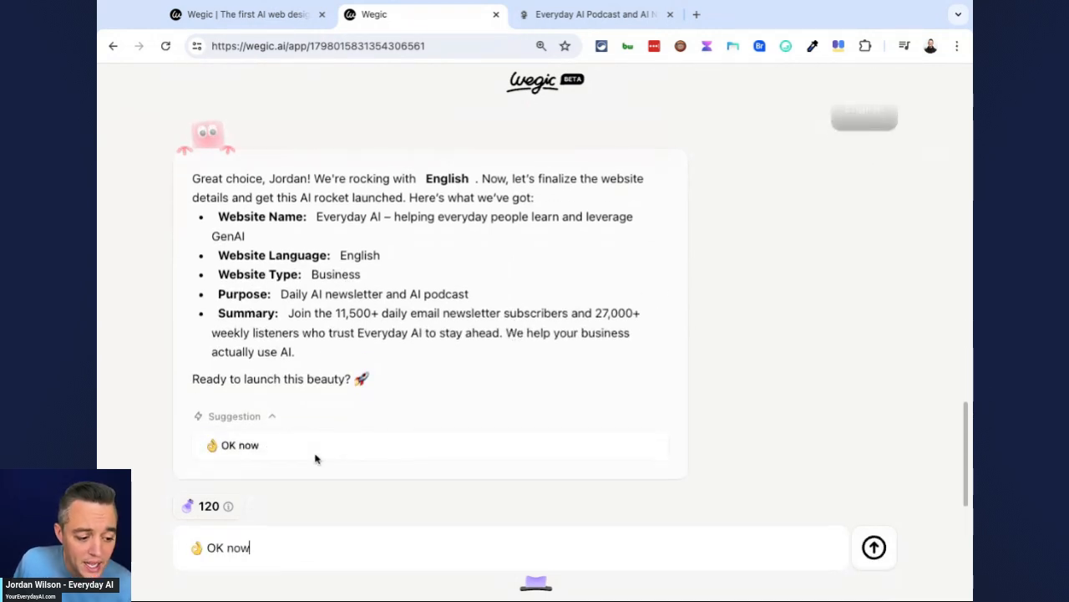
{"action": "left_click", "coordinate": [874, 547]}
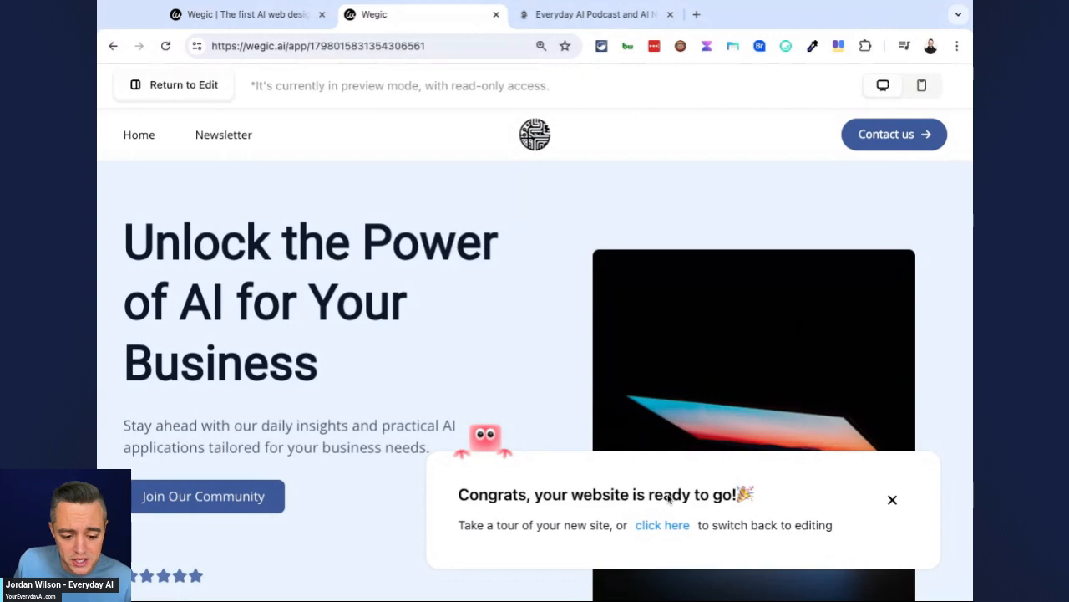
Look through the Wegic homepage, including its sample works, creator testimonials and example chat prompts
{"action": "left_click", "coordinate": [272, 18]}
{"action": "scroll", "coordinate": [544, 363], "scroll_direction": "down", "scroll_amount": 5}
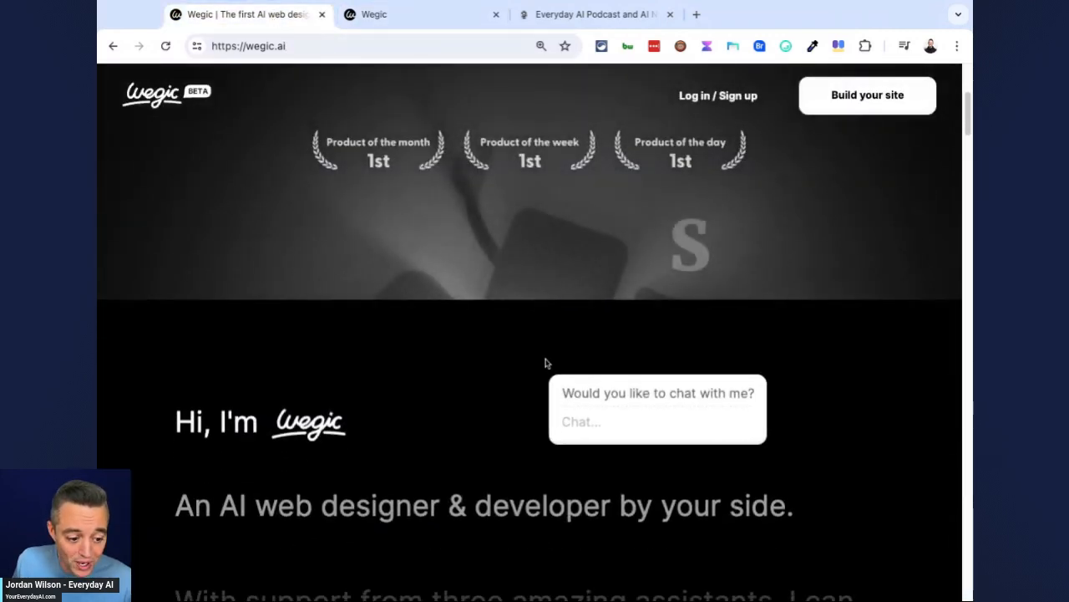
{"action": "scroll", "coordinate": [652, 395], "scroll_direction": "down", "scroll_amount": 7}
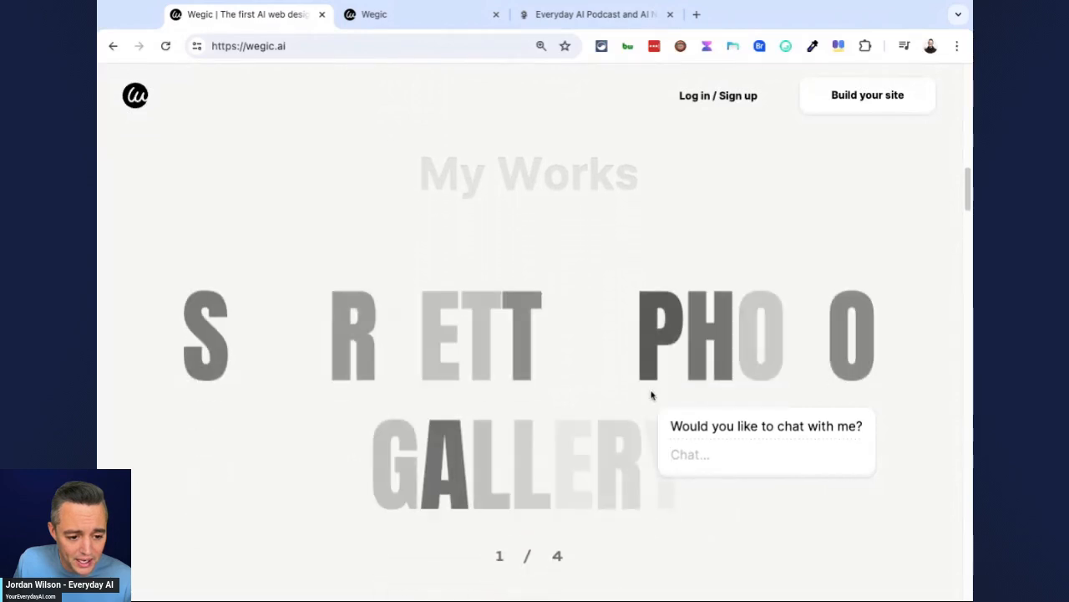
{"action": "scroll", "coordinate": [653, 395], "scroll_direction": "down", "scroll_amount": 3}
{"action": "scroll", "coordinate": [652, 395], "scroll_direction": "down", "scroll_amount": 10}
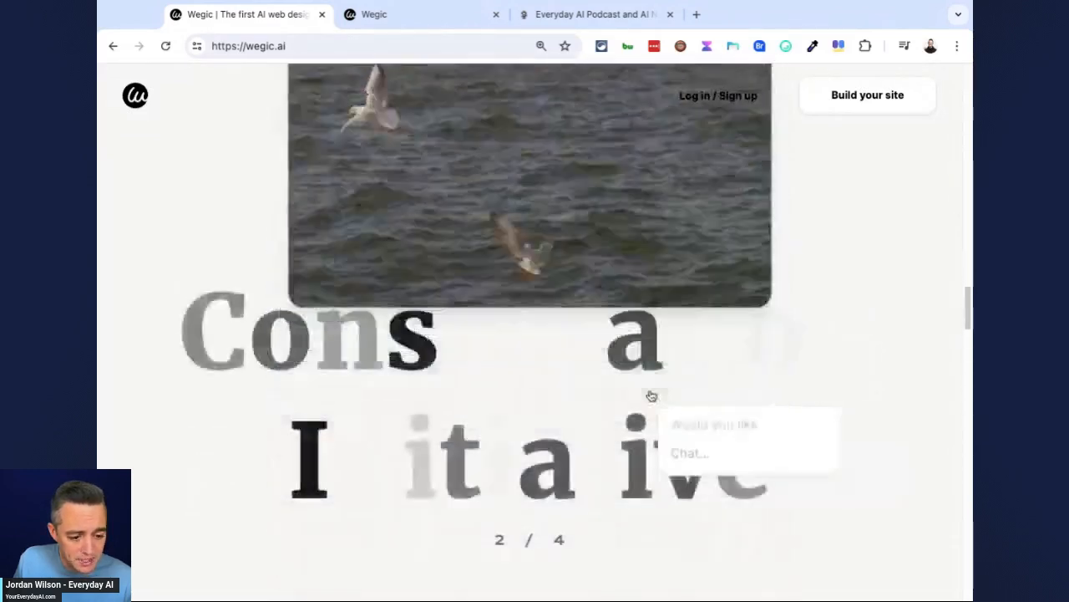
{"action": "scroll", "coordinate": [651, 394], "scroll_direction": "down", "scroll_amount": 10}
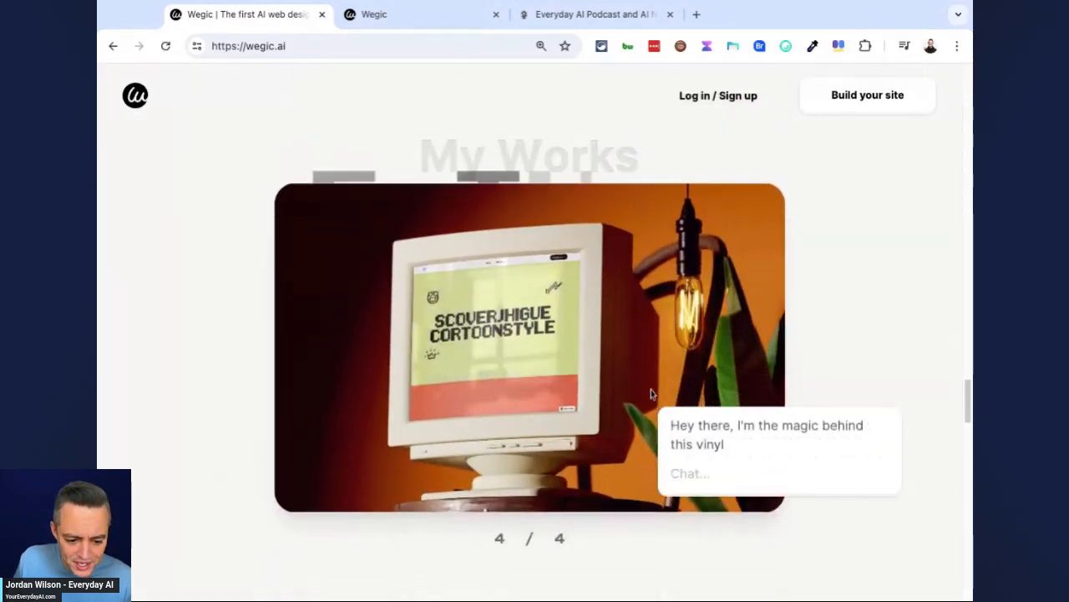
{"action": "scroll", "coordinate": [615, 410], "scroll_direction": "down", "scroll_amount": 10}
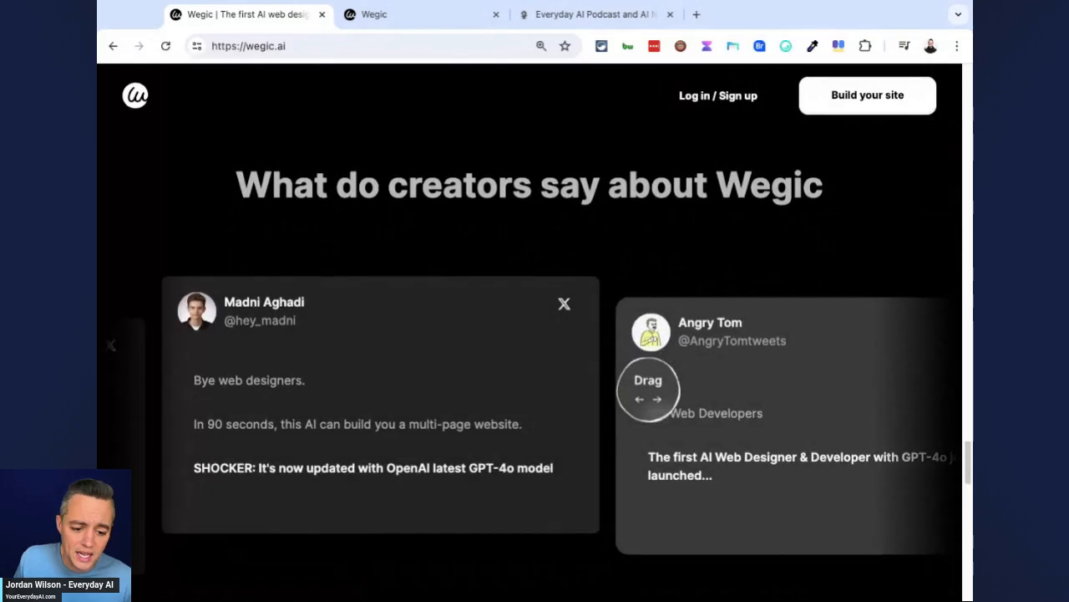
{"action": "scroll", "coordinate": [615, 411], "scroll_direction": "down", "scroll_amount": 2}
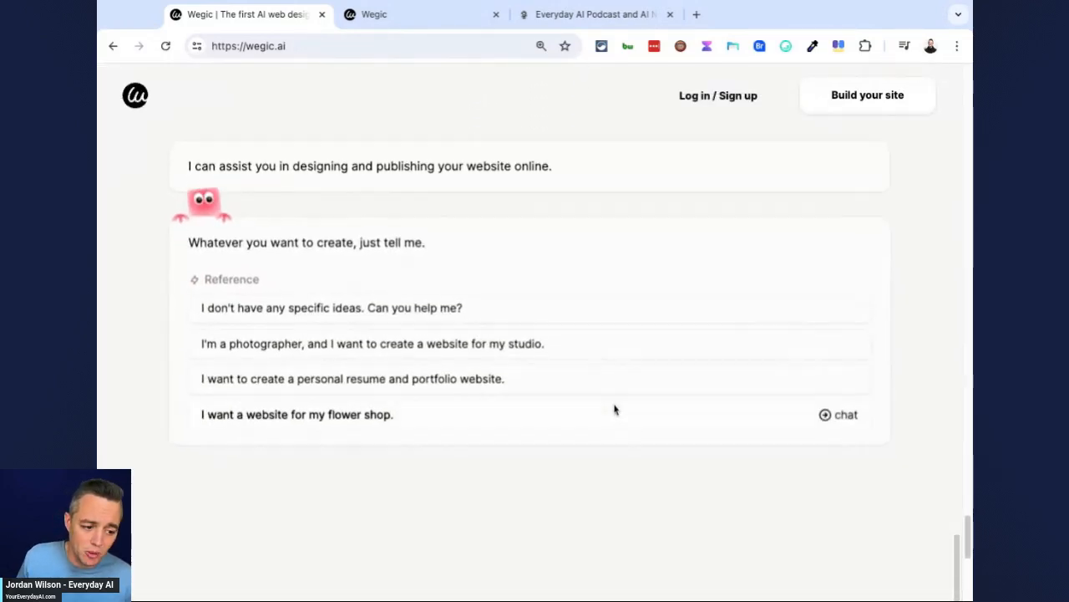
{"action": "scroll", "coordinate": [615, 410], "scroll_direction": "down", "scroll_amount": 3}
{"action": "scroll", "coordinate": [618, 411], "scroll_direction": "up", "scroll_amount": 20}
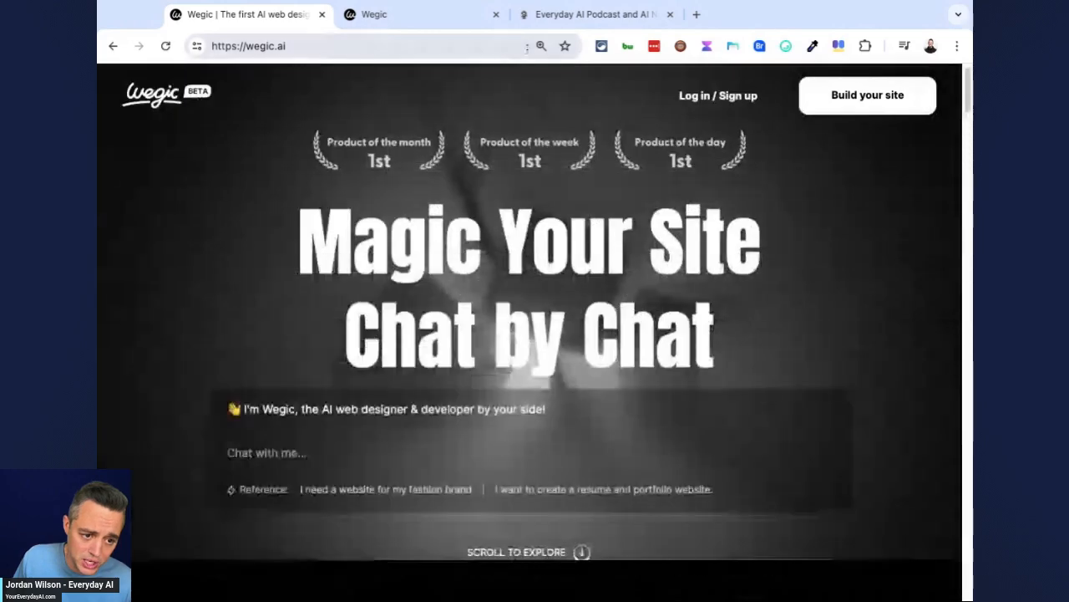
Look through the generated Everyday AI website in preview mode, from the hero and feature sections to the article cards and contact section
{"action": "left_click", "coordinate": [426, 14]}
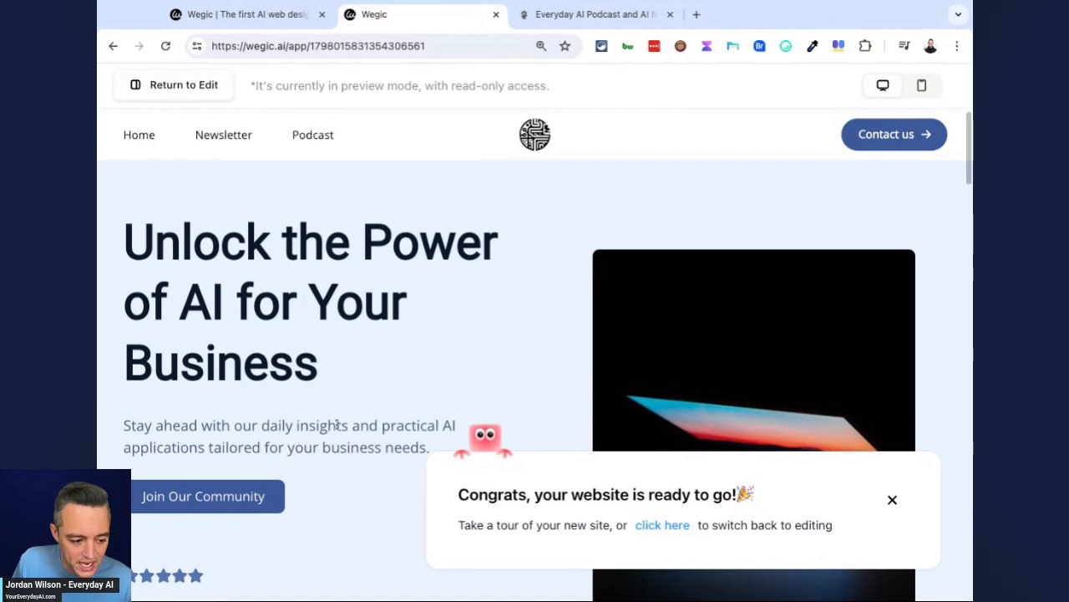
{"action": "scroll", "coordinate": [337, 426], "scroll_direction": "down", "scroll_amount": 15}
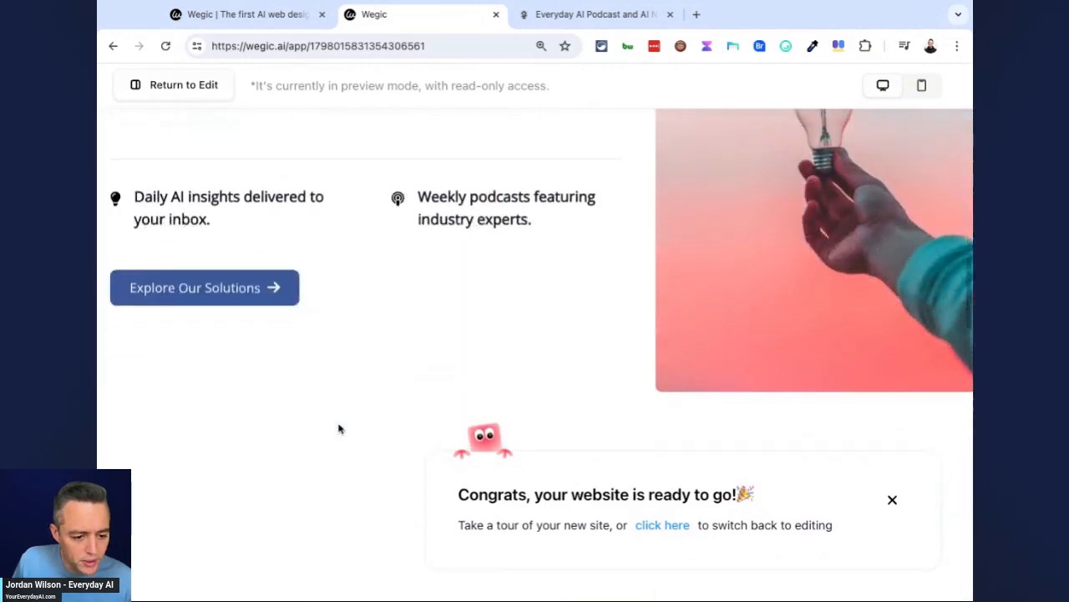
{"action": "scroll", "coordinate": [337, 426], "scroll_direction": "down", "scroll_amount": 10}
{"action": "scroll", "coordinate": [587, 144], "scroll_direction": "up", "scroll_amount": 6}
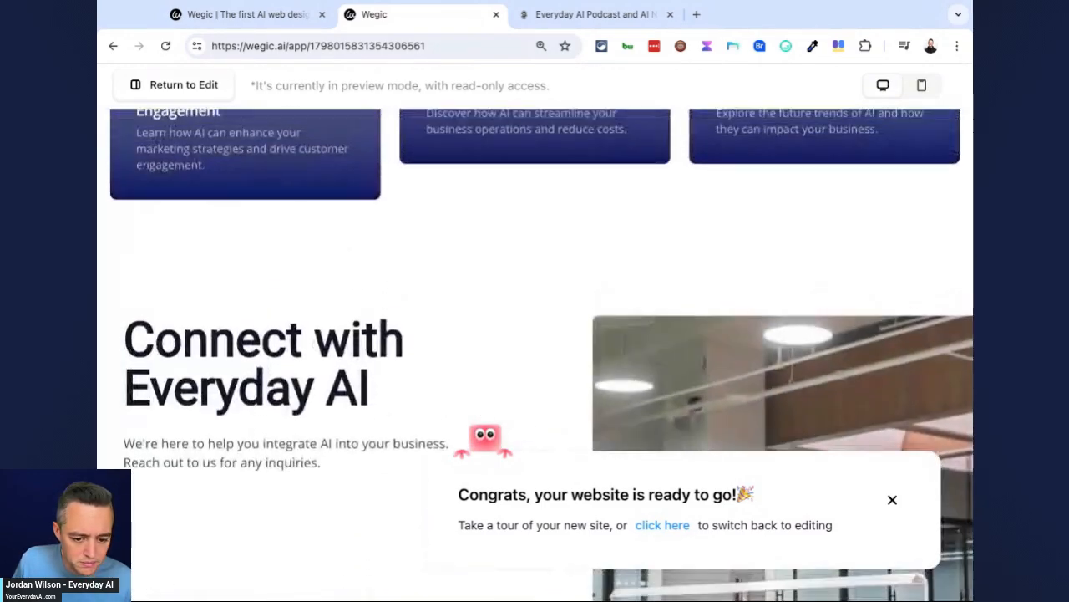
{"action": "scroll", "coordinate": [358, 423], "scroll_direction": "down", "scroll_amount": 3}
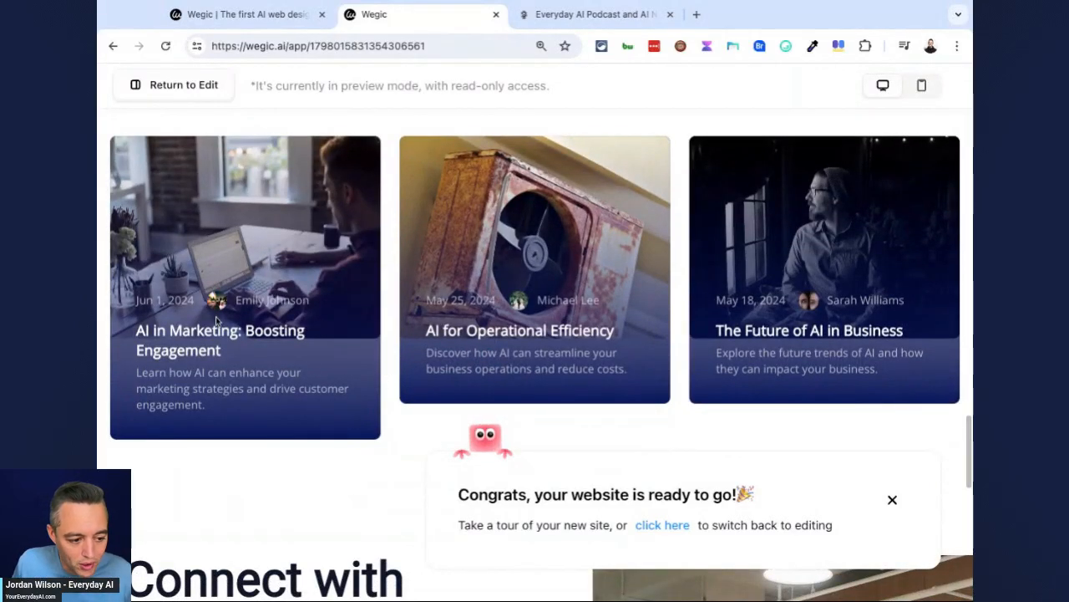
{"action": "scroll", "coordinate": [214, 322], "scroll_direction": "up", "scroll_amount": 15}
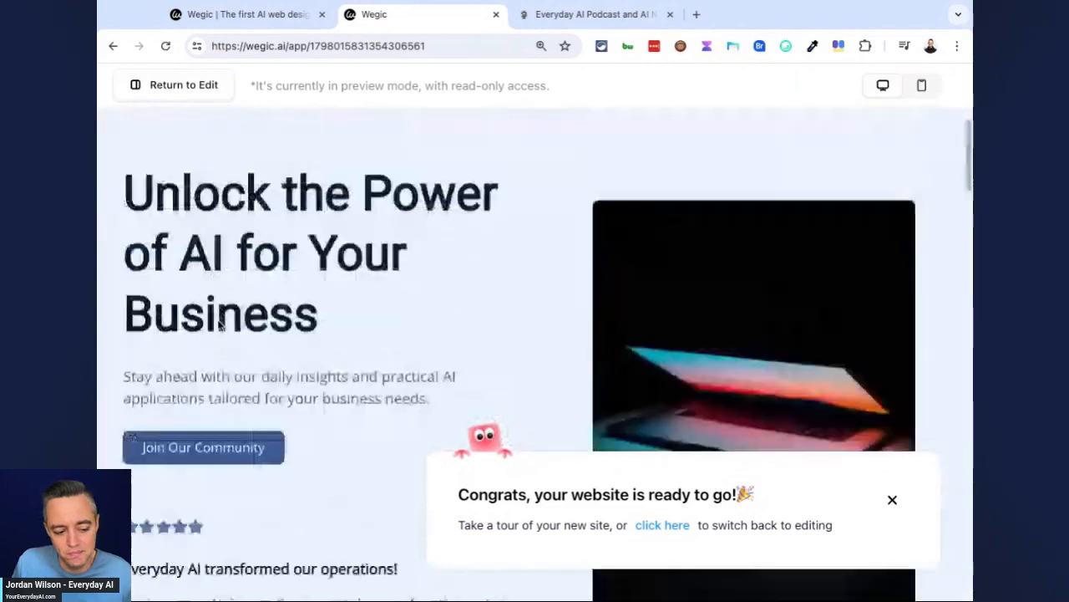
{"action": "scroll", "coordinate": [216, 326], "scroll_direction": "down", "scroll_amount": 15}
{"action": "scroll", "coordinate": [221, 330], "scroll_direction": "up", "scroll_amount": 20}
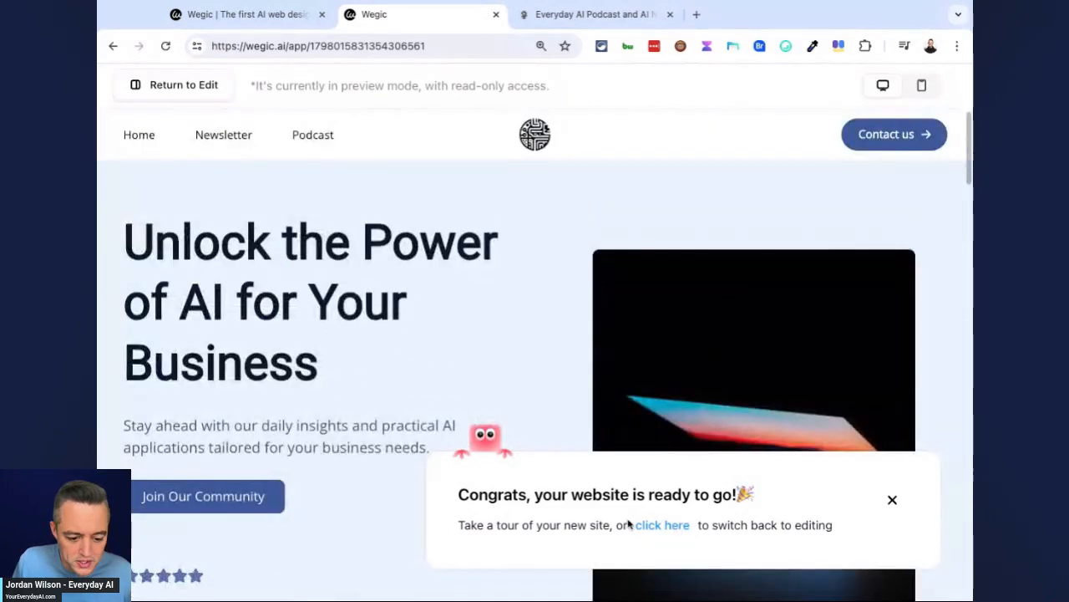
Return the site to editing, check its mobile layout against the desktop one, and read the chat's instructions for modifying content
{"action": "left_click", "coordinate": [656, 524]}
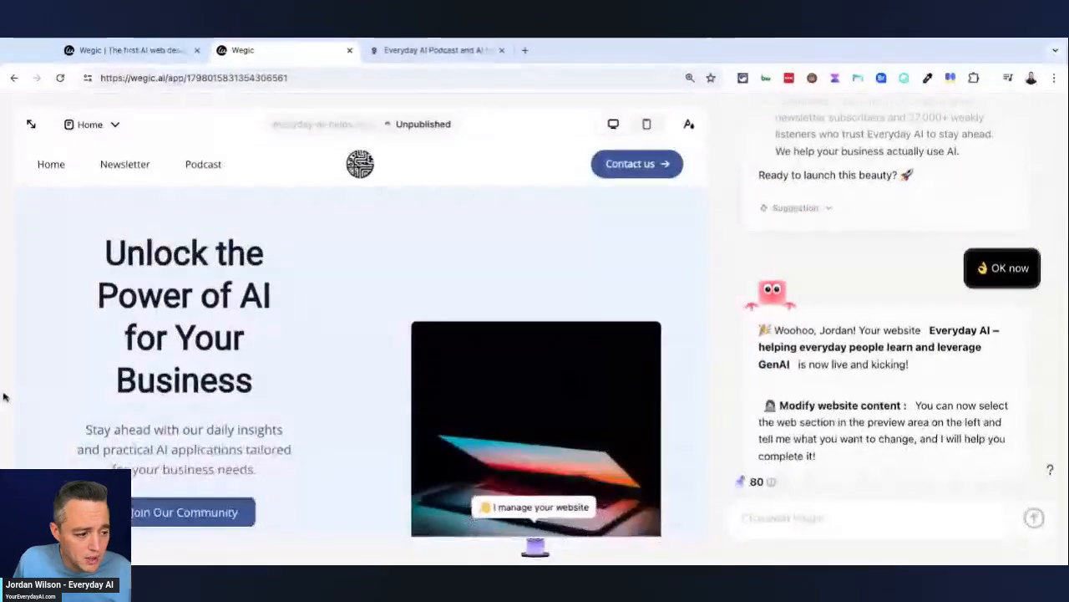
{"action": "left_click", "coordinate": [647, 126]}
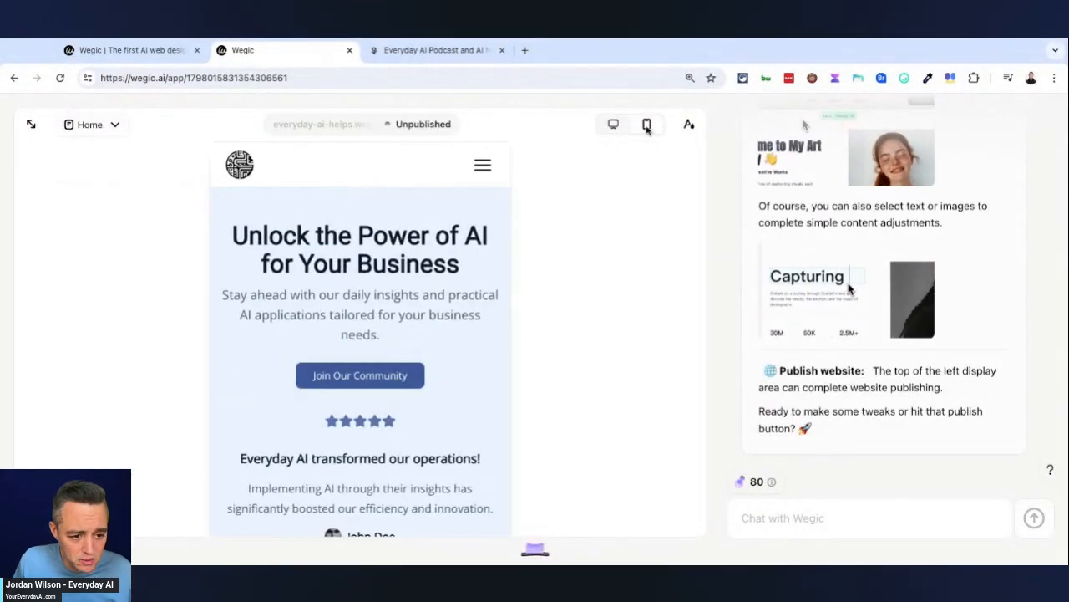
{"action": "left_click", "coordinate": [614, 124]}
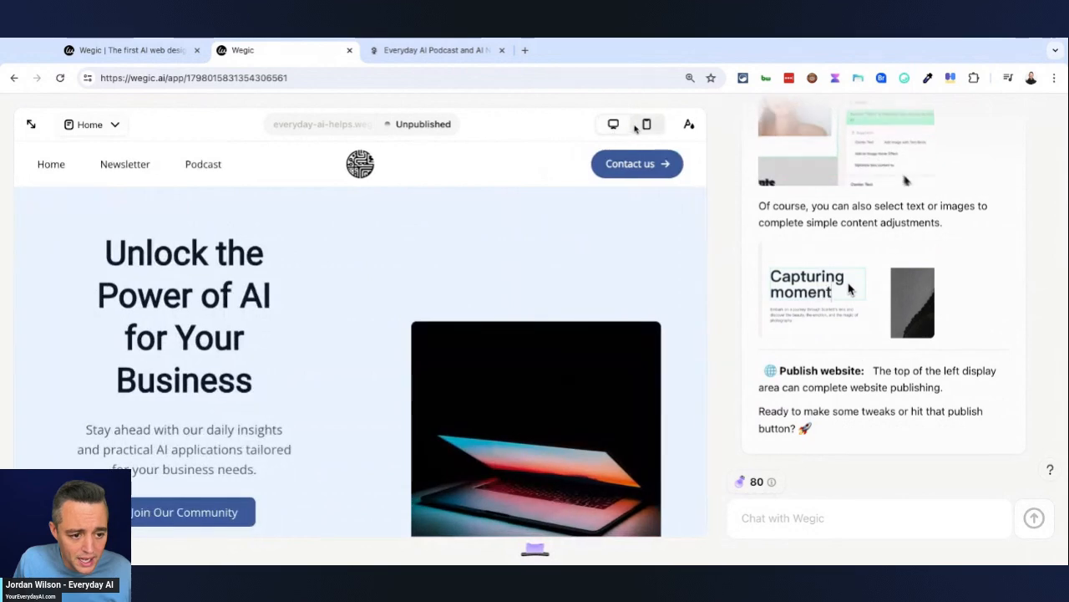
{"action": "scroll", "coordinate": [1016, 330], "scroll_direction": "up", "scroll_amount": 1}
{"action": "scroll", "coordinate": [1017, 330], "scroll_direction": "up", "scroll_amount": 5}
{"action": "scroll", "coordinate": [1016, 329], "scroll_direction": "down", "scroll_amount": 3}
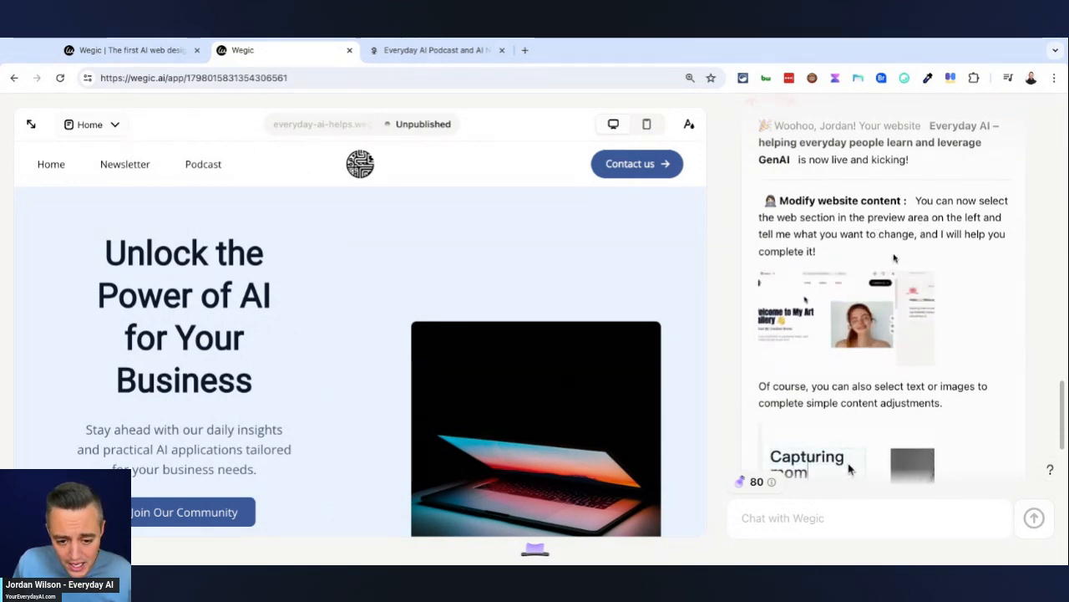
Select the Hero section with the laptop image and send the edit request "add a photo of a cute robot"
{"action": "scroll", "coordinate": [502, 320], "scroll_direction": "down", "scroll_amount": 3}
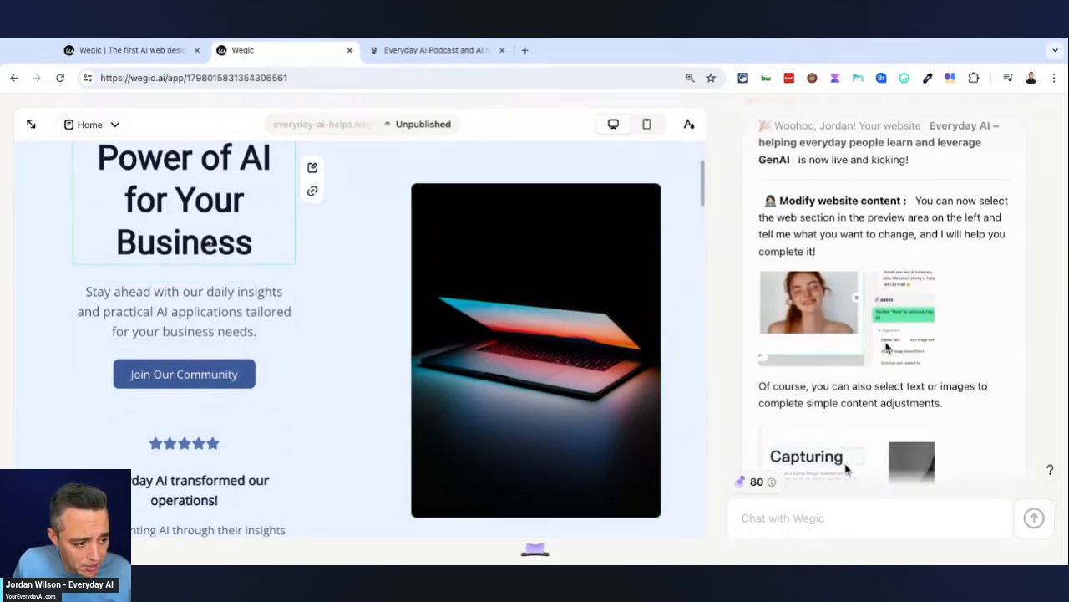
{"action": "scroll", "coordinate": [209, 243], "scroll_direction": "up", "scroll_amount": 2}
{"action": "scroll", "coordinate": [587, 330], "scroll_direction": "down", "scroll_amount": 2}
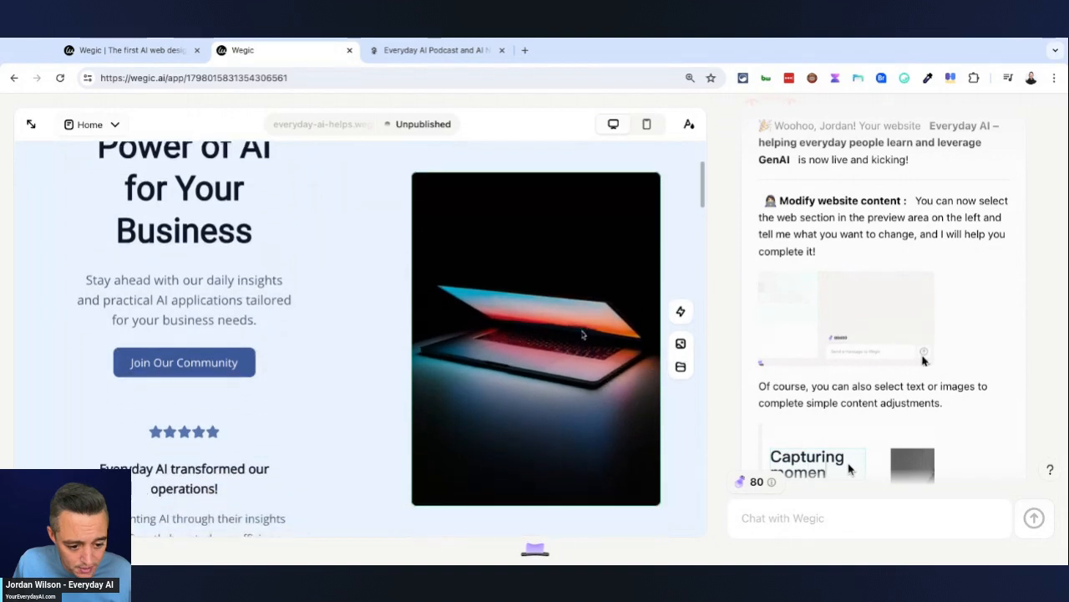
{"action": "left_click", "coordinate": [590, 332]}
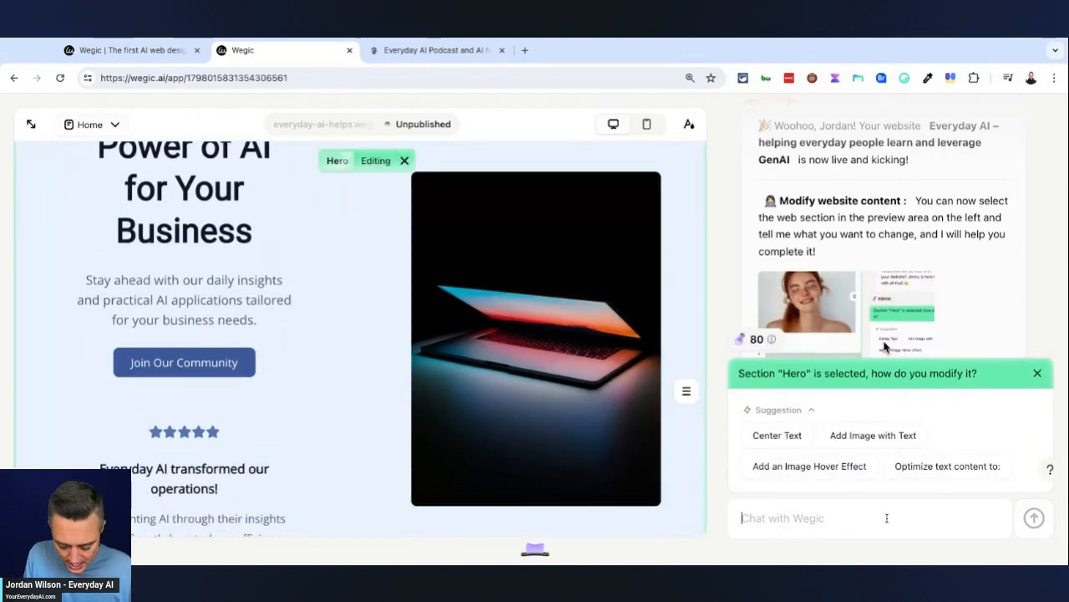
{"action": "type", "text": "add a photo of a"}
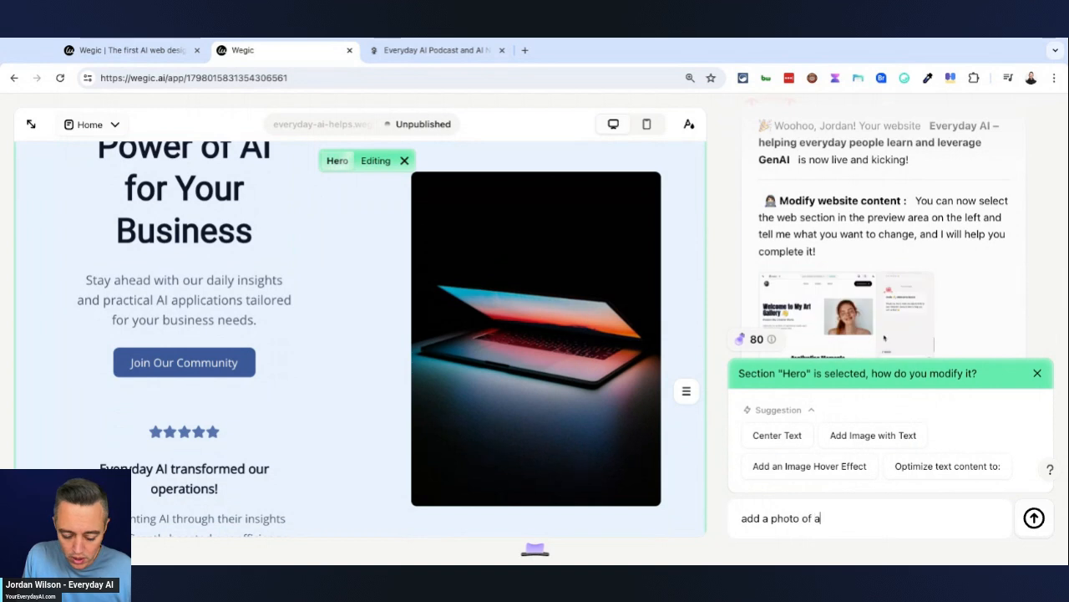
{"action": "type", "text": " cute robot"}
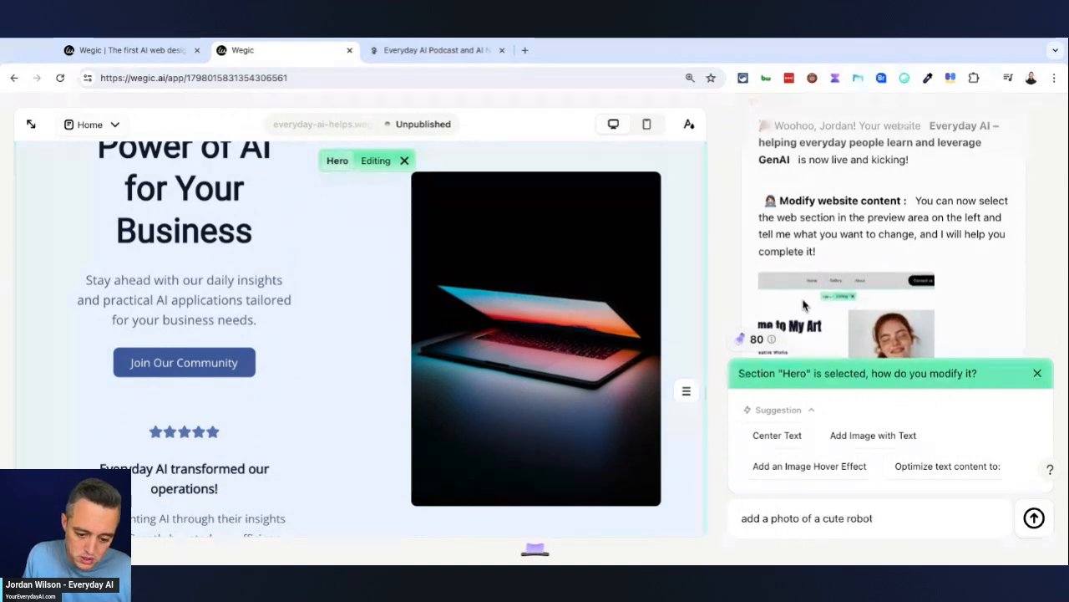
{"action": "key", "text": "Return"}
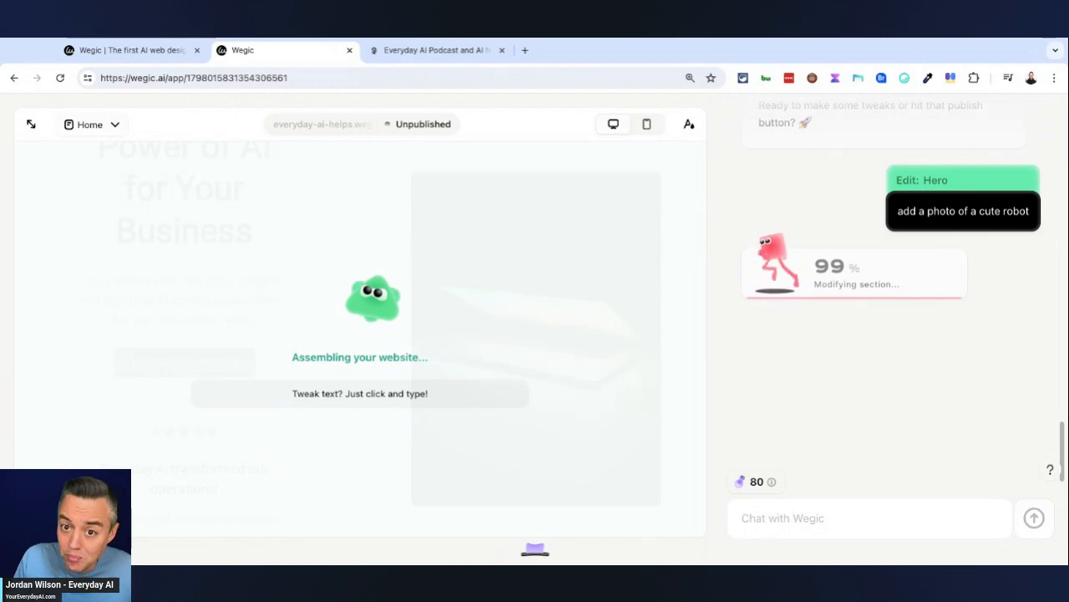
{"action": "scroll", "coordinate": [657, 325], "scroll_direction": "down", "scroll_amount": 1}
{"action": "scroll", "coordinate": [657, 326], "scroll_direction": "down", "scroll_amount": 10}
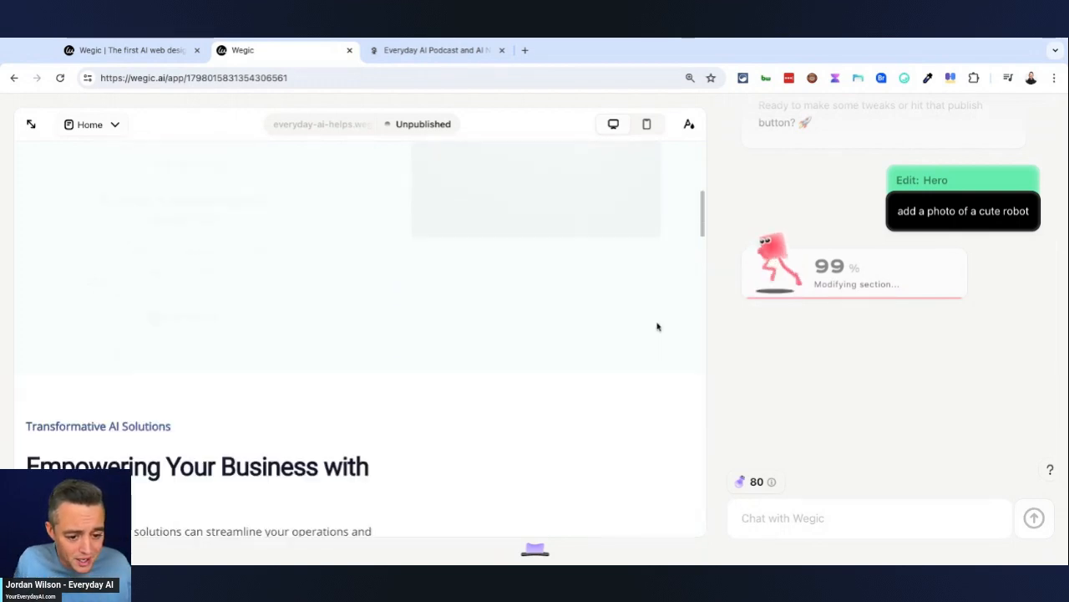
{"action": "scroll", "coordinate": [607, 349], "scroll_direction": "up", "scroll_amount": 12}
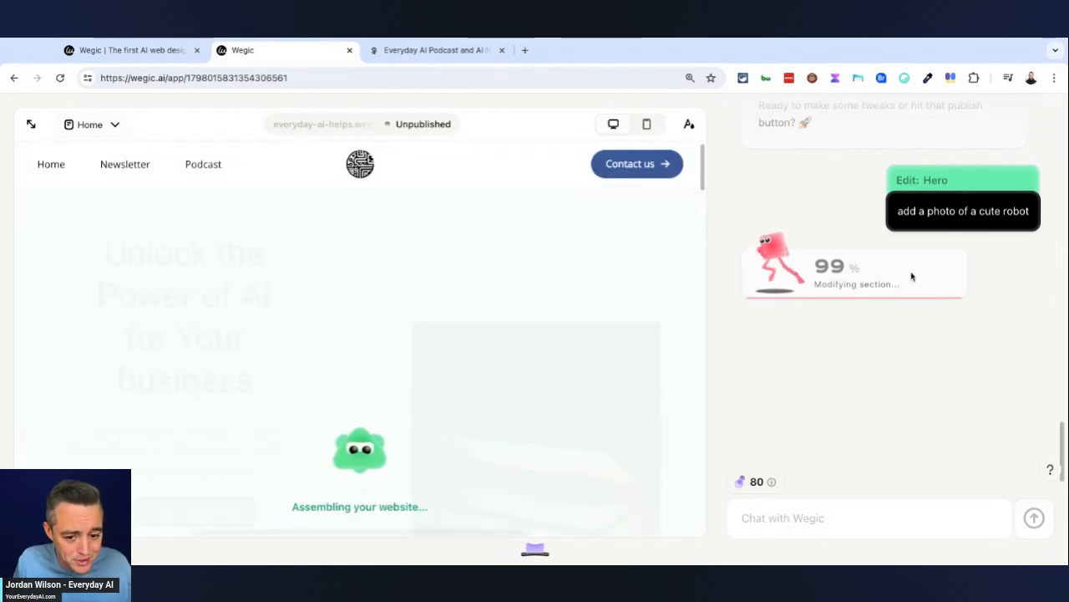
{"action": "scroll", "coordinate": [893, 276], "scroll_direction": "up", "scroll_amount": 3}
{"action": "scroll", "coordinate": [606, 341], "scroll_direction": "down", "scroll_amount": 5}
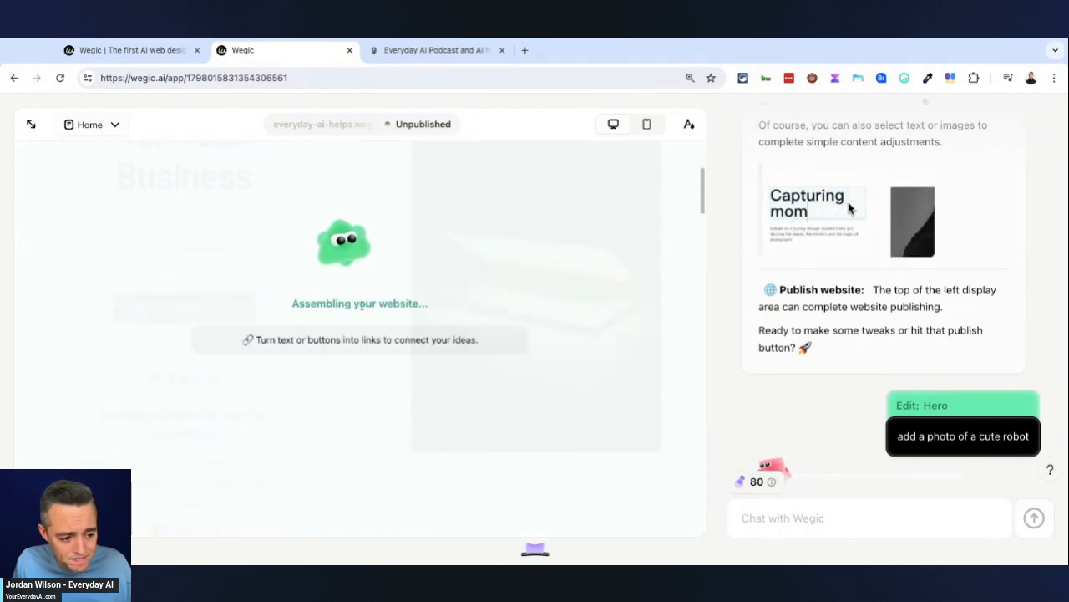
{"action": "scroll", "coordinate": [908, 363], "scroll_direction": "down", "scroll_amount": 3}
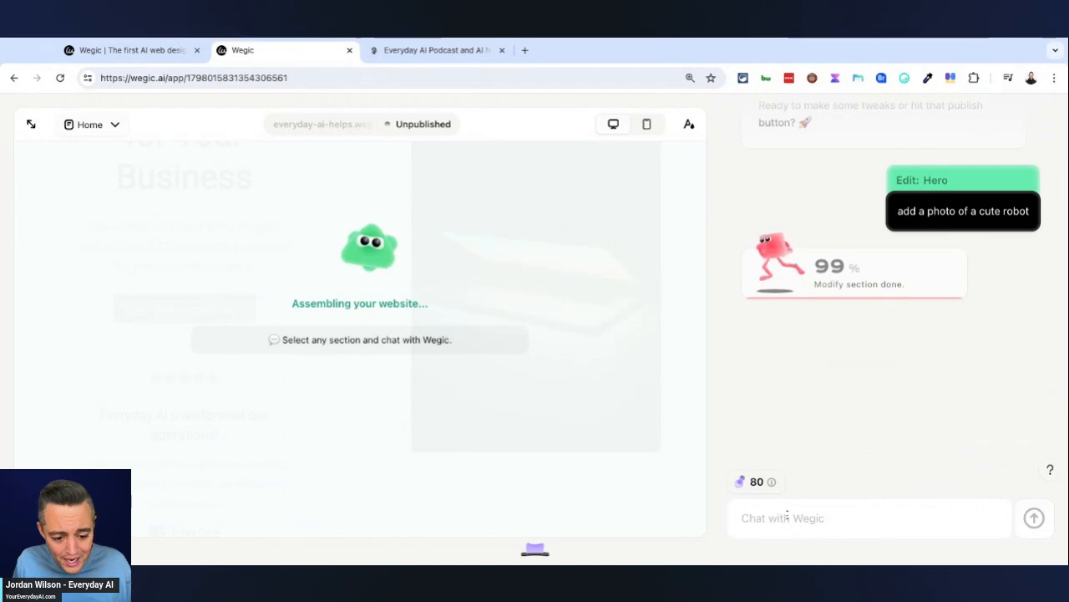
Examine the modified Hero section, its added image and Wegic's reply in the chat
{"action": "scroll", "coordinate": [507, 283], "scroll_direction": "up", "scroll_amount": 2}
{"action": "scroll", "coordinate": [507, 283], "scroll_direction": "up", "scroll_amount": 1}
{"action": "scroll", "coordinate": [508, 282], "scroll_direction": "down", "scroll_amount": 3}
{"action": "scroll", "coordinate": [508, 282], "scroll_direction": "up", "scroll_amount": 3}
{"action": "scroll", "coordinate": [267, 389], "scroll_direction": "down", "scroll_amount": 2}
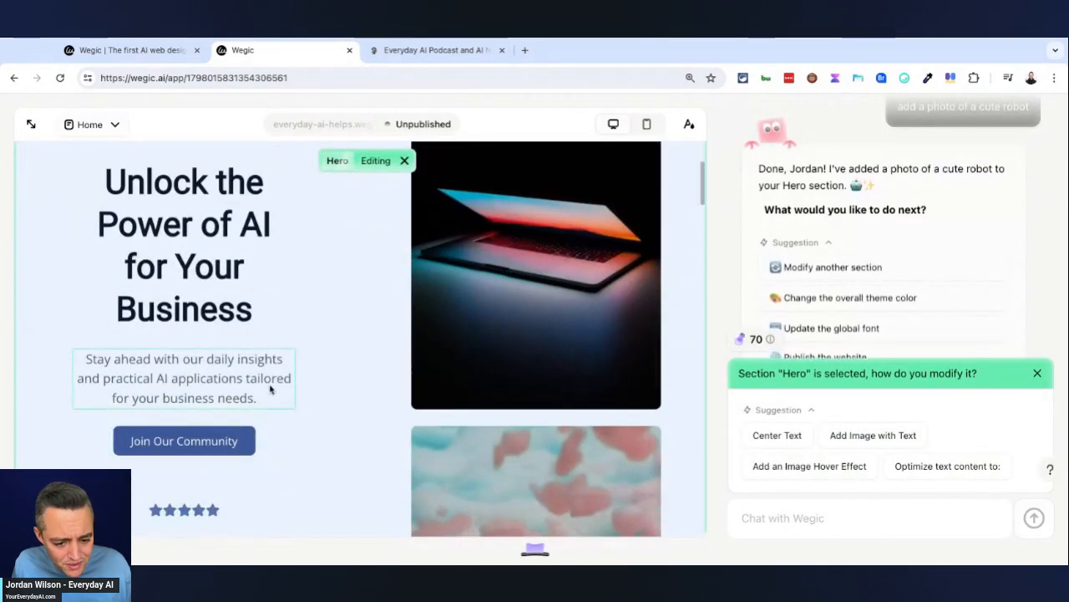
{"action": "scroll", "coordinate": [908, 255], "scroll_direction": "up", "scroll_amount": 1}
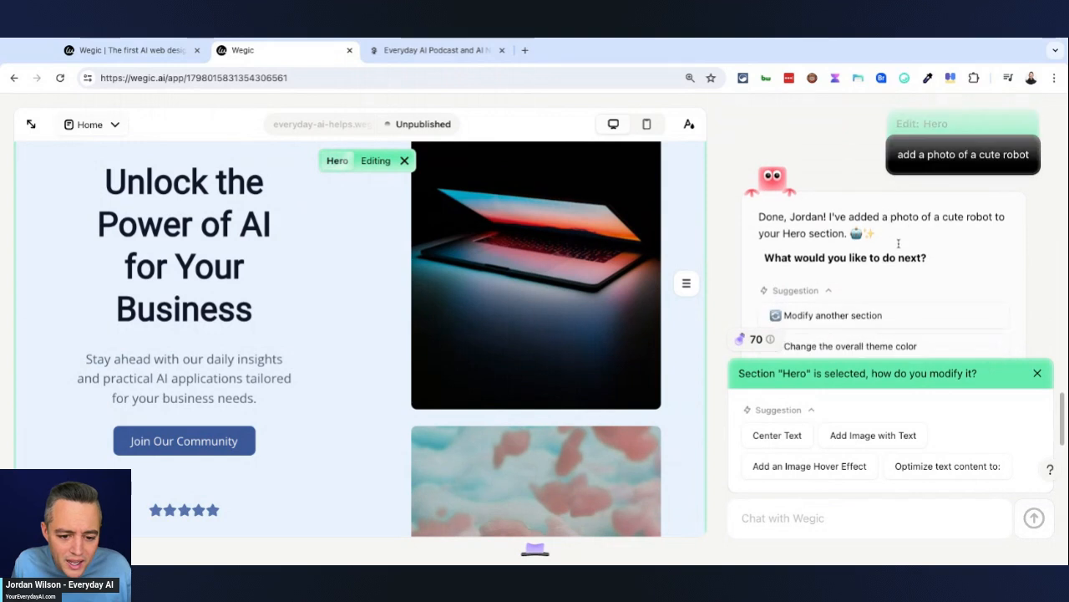
{"action": "scroll", "coordinate": [977, 218], "scroll_direction": "down", "scroll_amount": 1}
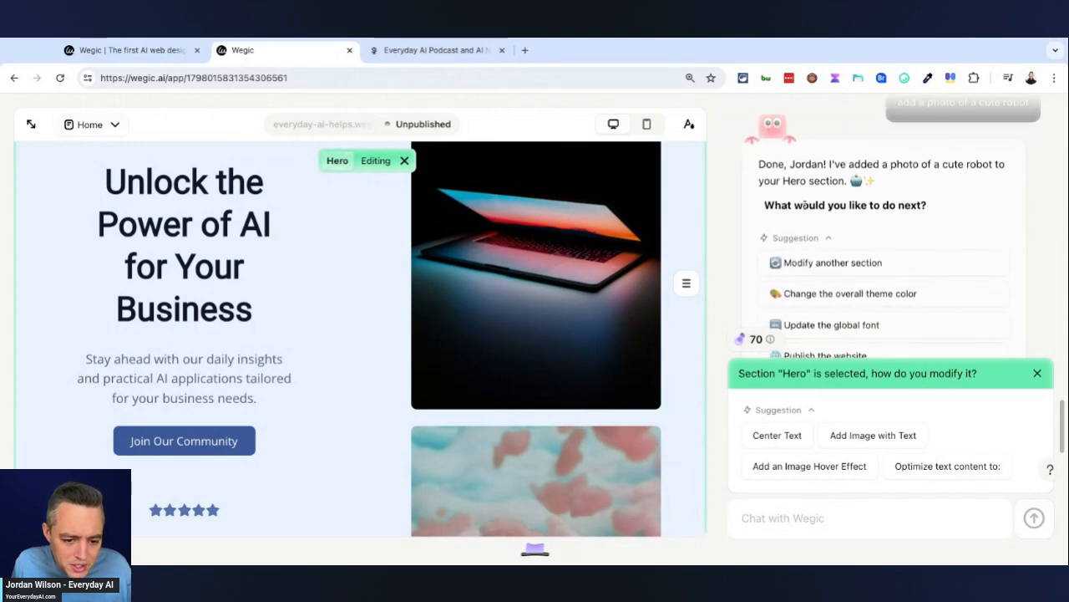
{"action": "scroll", "coordinate": [376, 309], "scroll_direction": "down", "scroll_amount": 4}
{"action": "scroll", "coordinate": [376, 312], "scroll_direction": "up", "scroll_amount": 2}
{"action": "scroll", "coordinate": [375, 310], "scroll_direction": "up", "scroll_amount": 3}
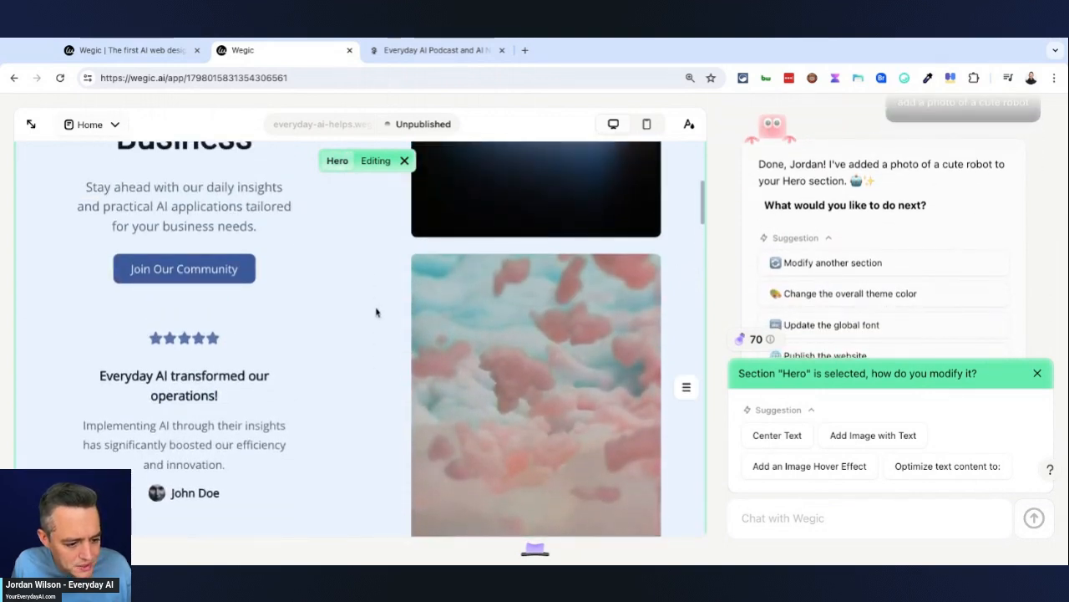
{"action": "scroll", "coordinate": [484, 357], "scroll_direction": "down", "scroll_amount": 3}
{"action": "scroll", "coordinate": [543, 372], "scroll_direction": "down", "scroll_amount": 2}
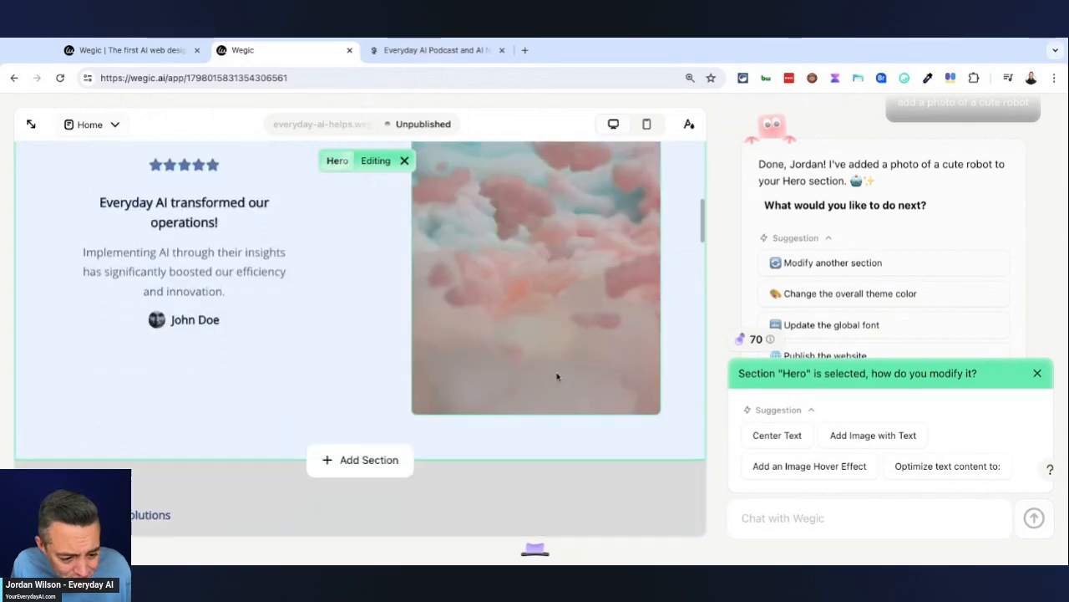
{"action": "scroll", "coordinate": [555, 375], "scroll_direction": "up", "scroll_amount": 4}
{"action": "scroll", "coordinate": [557, 377], "scroll_direction": "down", "scroll_amount": 2}
{"action": "scroll", "coordinate": [557, 376], "scroll_direction": "down", "scroll_amount": 3}
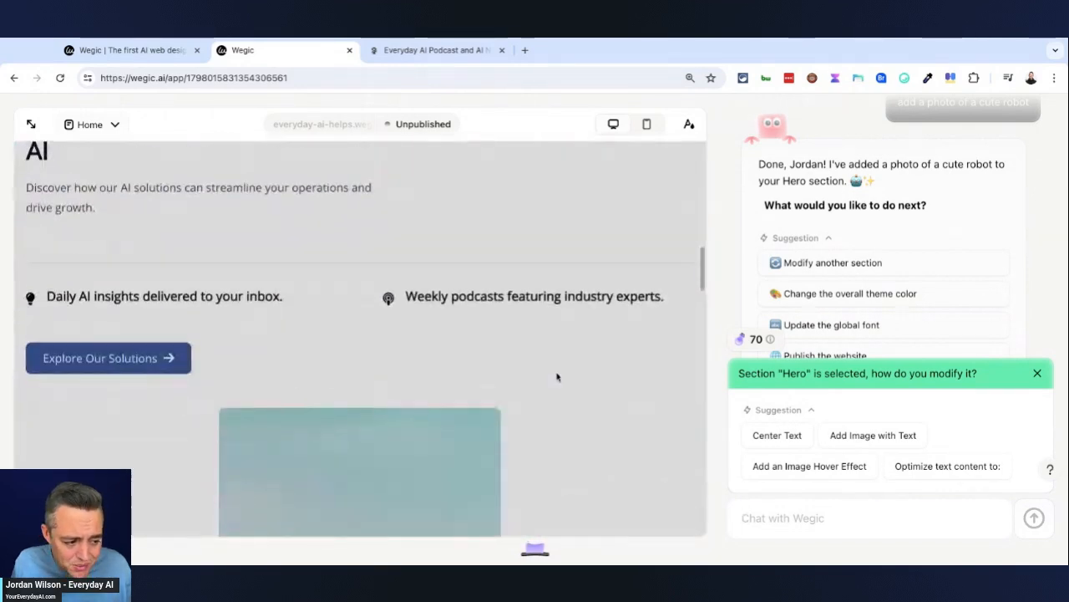
{"action": "scroll", "coordinate": [556, 375], "scroll_direction": "up", "scroll_amount": 1}
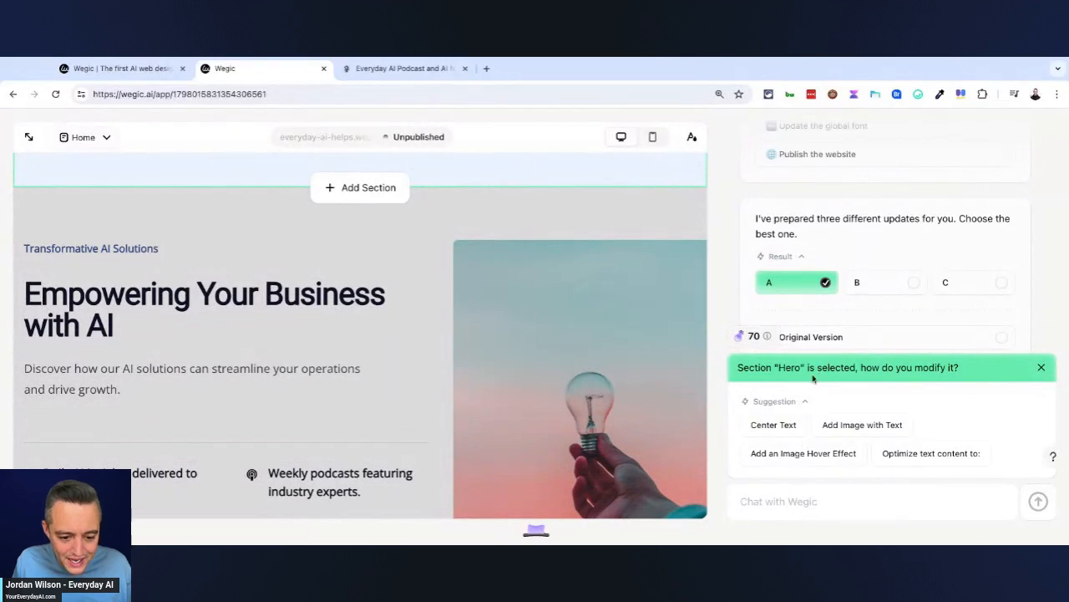
Select the Feature section with the light bulb image and send the request "replace this image with an image that looks like an AI future city"
{"action": "left_click", "coordinate": [115, 233]}
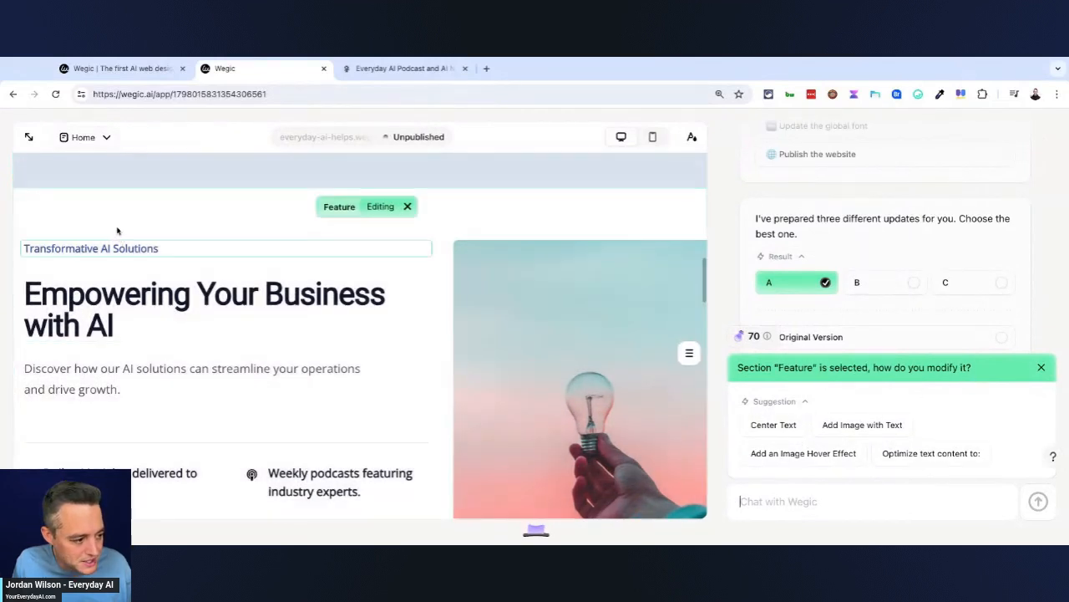
{"action": "left_click", "coordinate": [128, 207]}
{"action": "scroll", "coordinate": [112, 253], "scroll_direction": "down", "scroll_amount": 6}
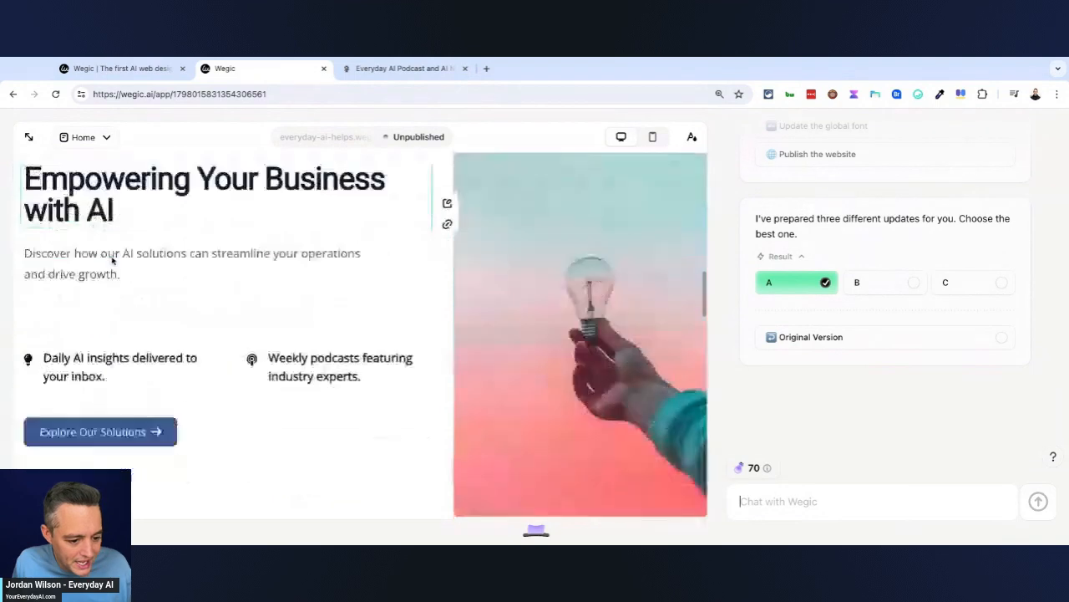
{"action": "scroll", "coordinate": [115, 261], "scroll_direction": "up", "scroll_amount": 7}
{"action": "scroll", "coordinate": [115, 262], "scroll_direction": "down", "scroll_amount": 3}
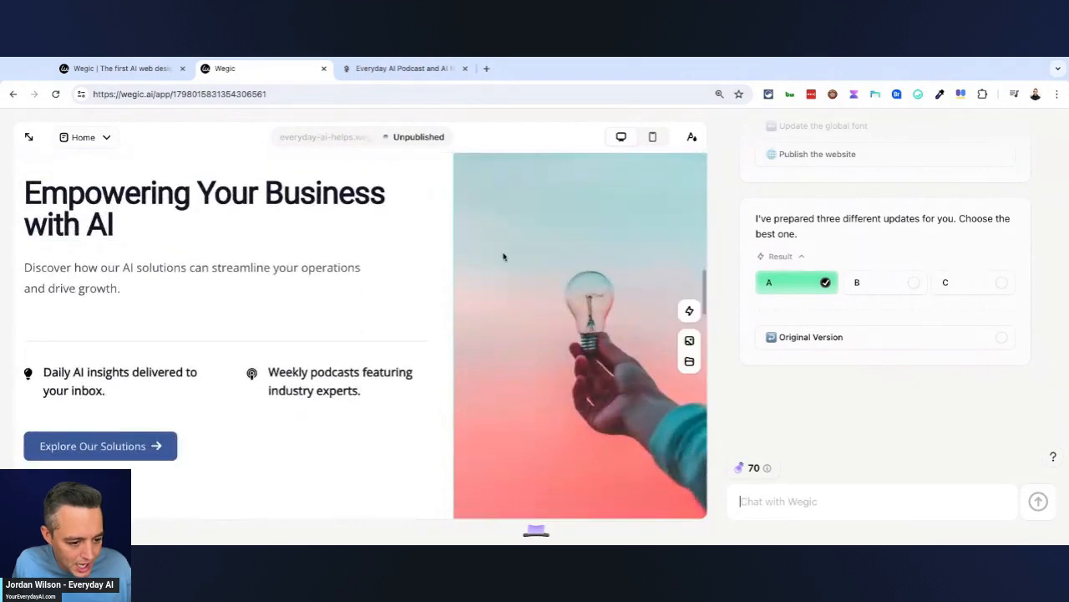
{"action": "left_click", "coordinate": [571, 264]}
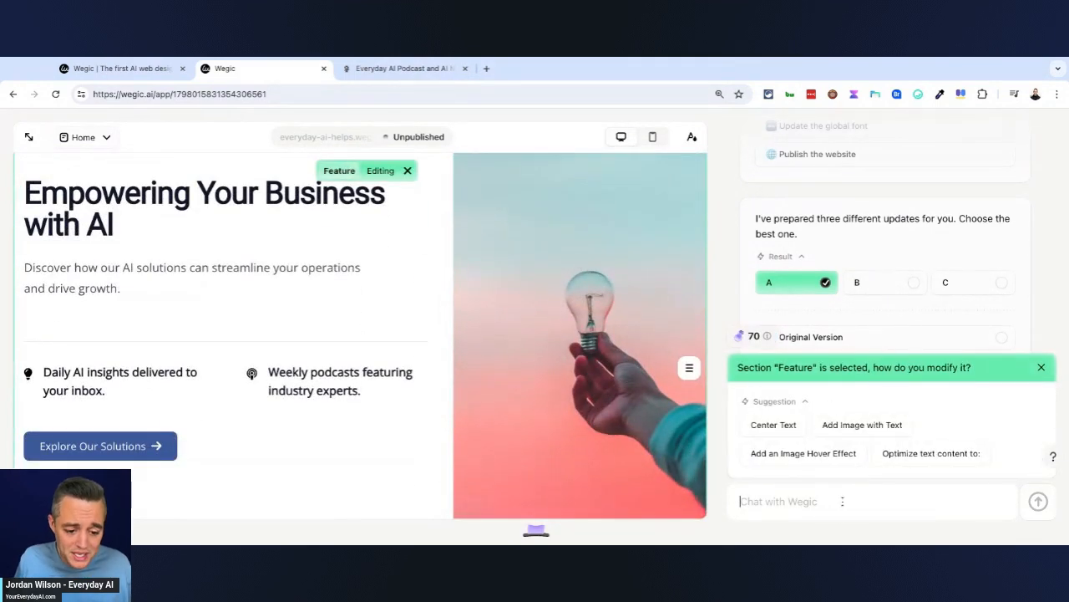
{"action": "left_click", "coordinate": [835, 500]}
{"action": "type", "text": "replace this image with an image that looks"}
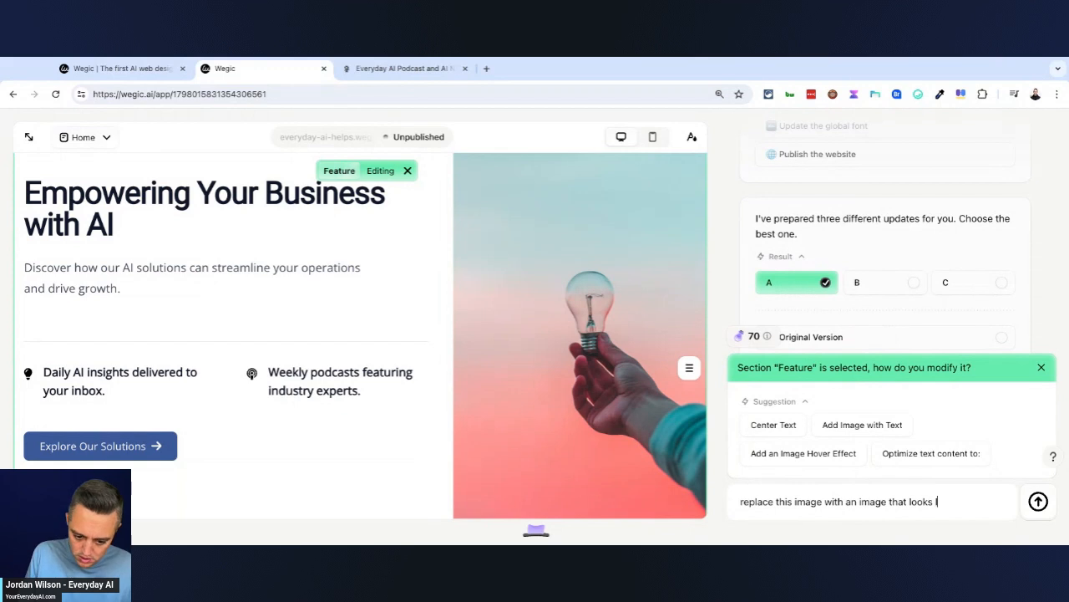
{"action": "type", "text": "uture city"}
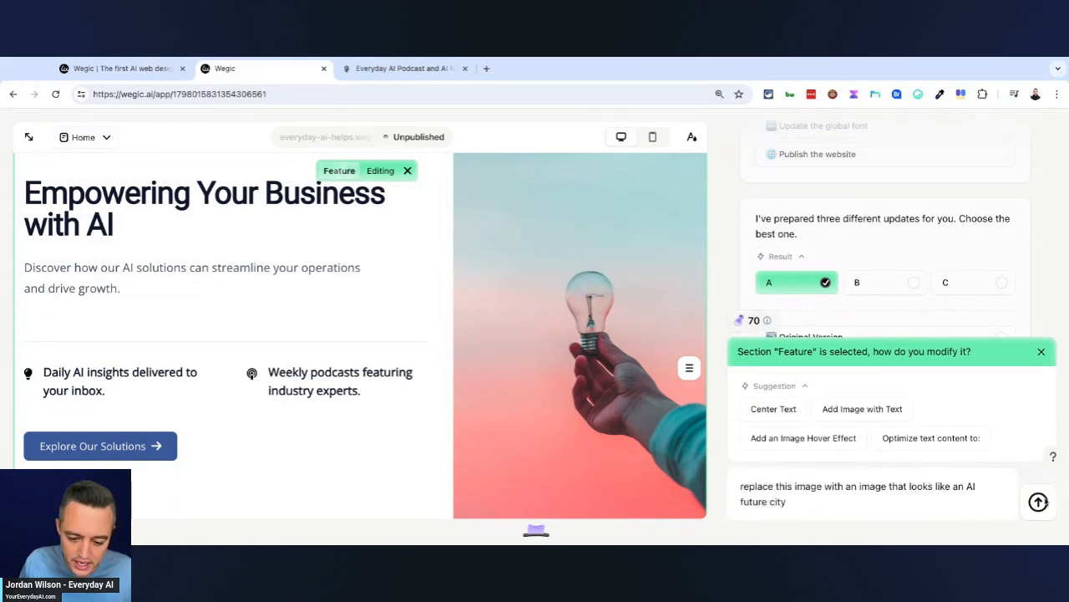
{"action": "left_click", "coordinate": [1036, 503]}
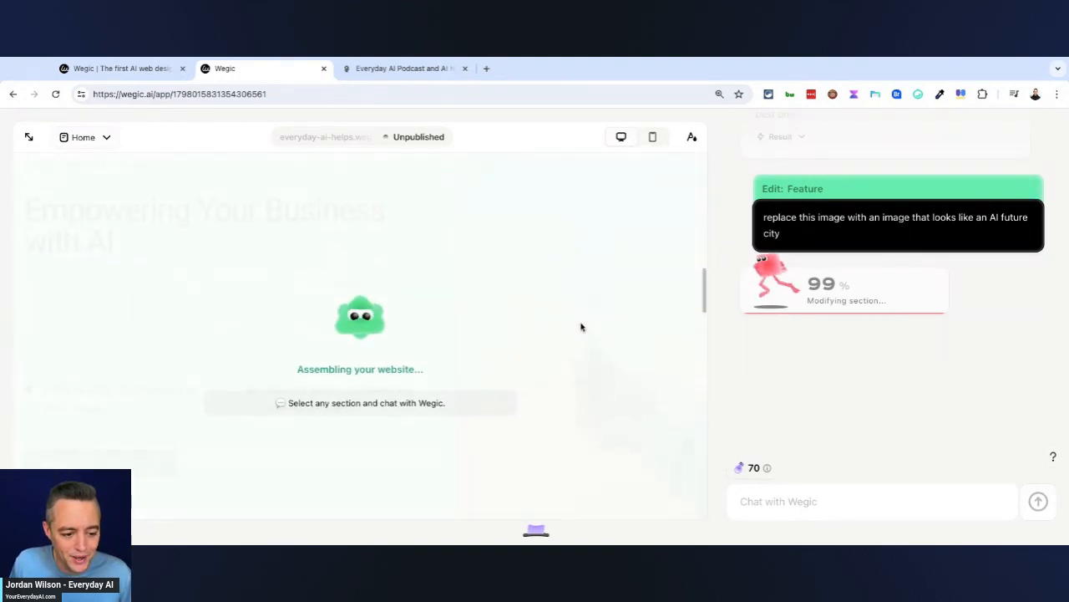
{"action": "scroll", "coordinate": [589, 327], "scroll_direction": "up", "scroll_amount": 8}
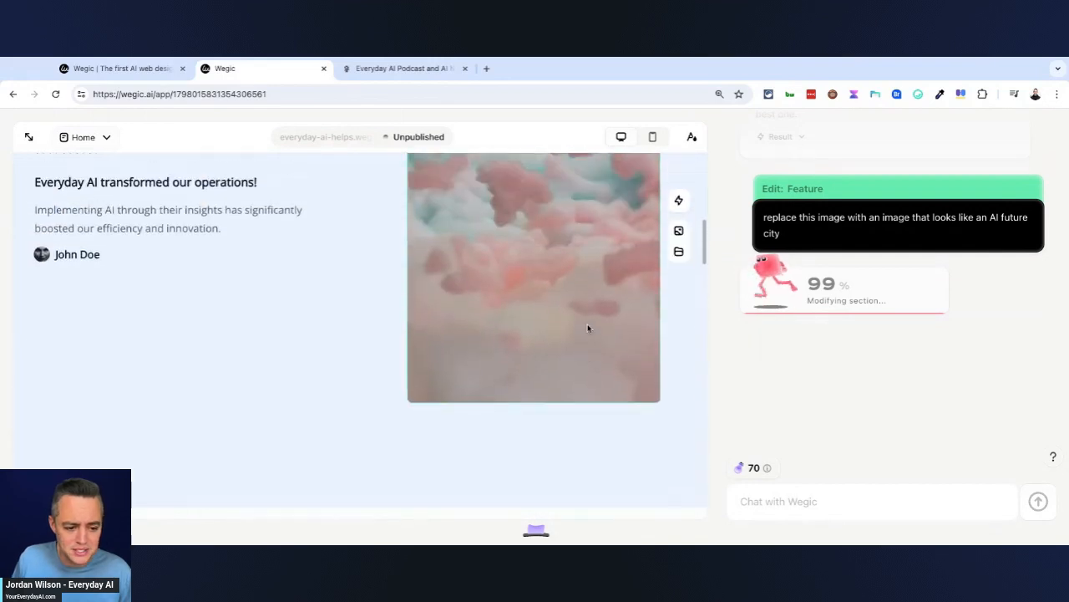
Read Wegic's reply to the future-city image request and look through the page's sections for the replaced image
{"action": "scroll", "coordinate": [587, 327], "scroll_direction": "up", "scroll_amount": 2}
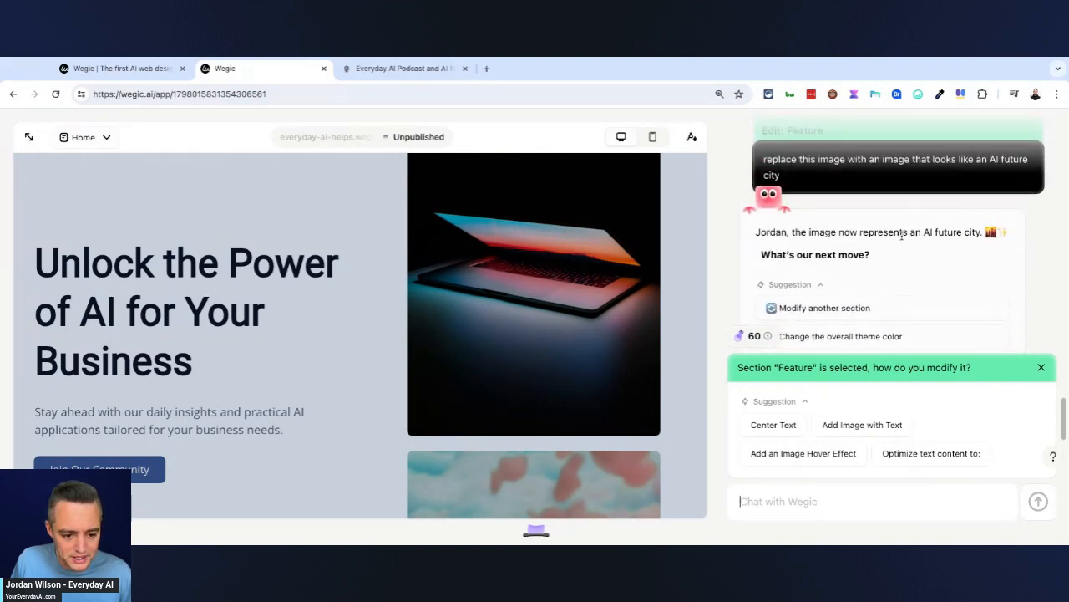
{"action": "triple_click", "coordinate": [851, 234]}
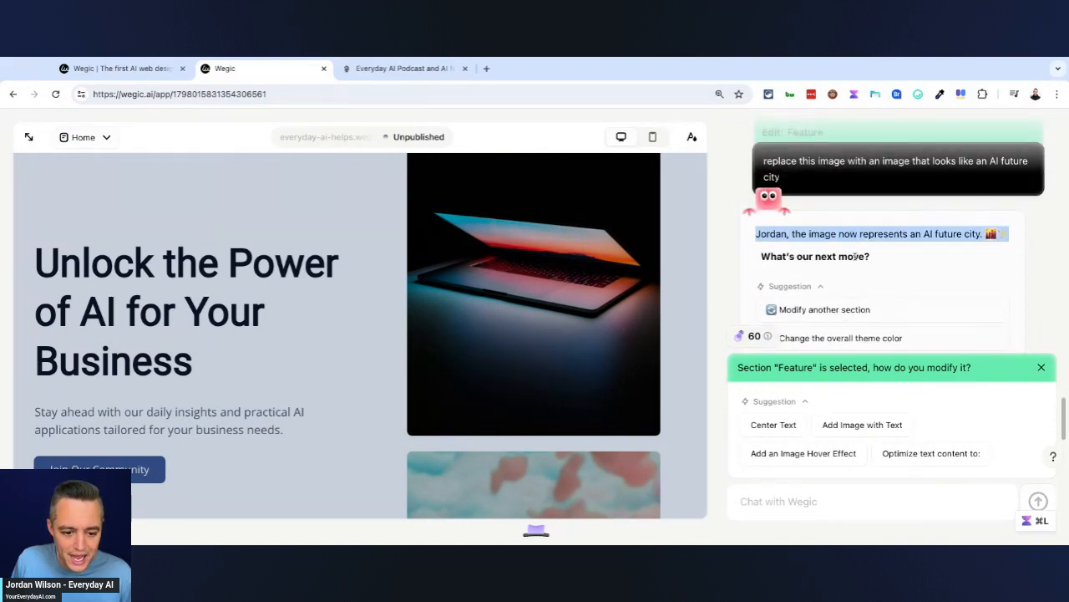
{"action": "scroll", "coordinate": [922, 248], "scroll_direction": "down", "scroll_amount": 3}
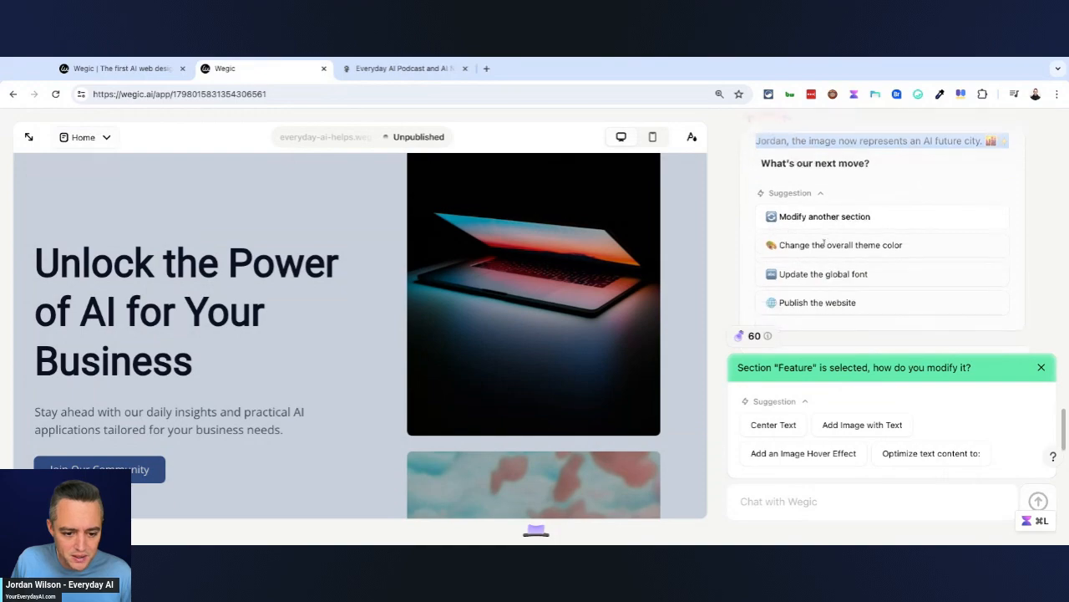
{"action": "scroll", "coordinate": [543, 362], "scroll_direction": "down", "scroll_amount": 3}
{"action": "scroll", "coordinate": [544, 363], "scroll_direction": "down", "scroll_amount": 15}
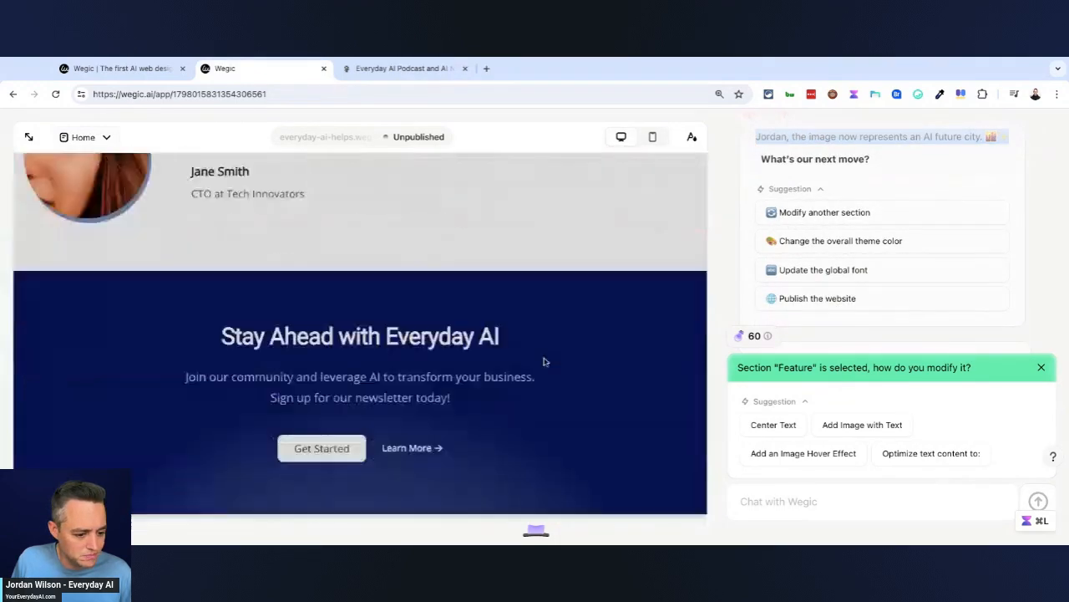
{"action": "scroll", "coordinate": [544, 361], "scroll_direction": "down", "scroll_amount": 5}
{"action": "scroll", "coordinate": [544, 361], "scroll_direction": "up", "scroll_amount": 15}
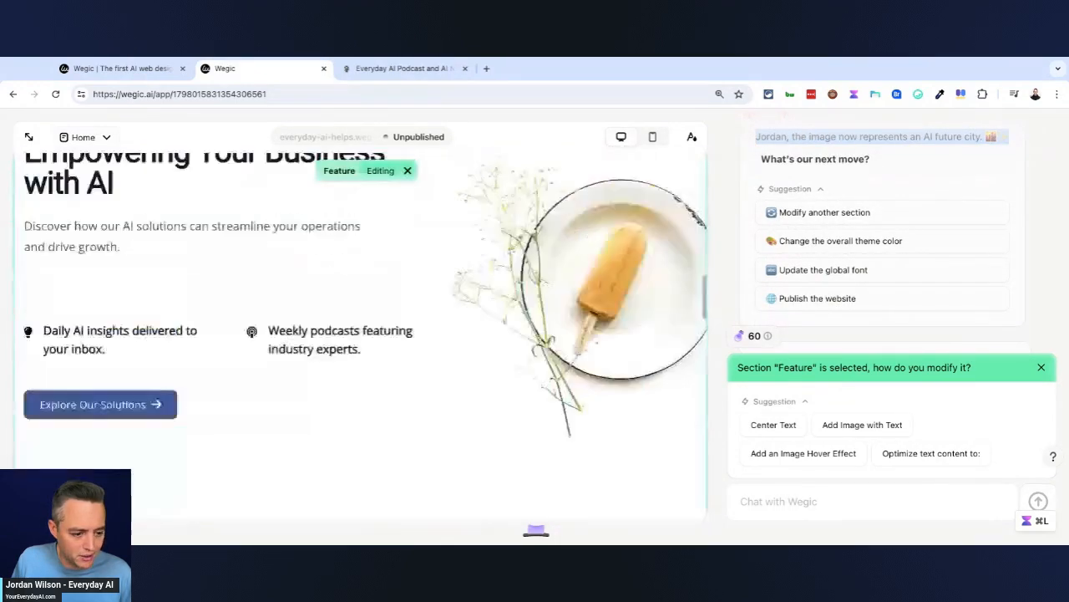
{"action": "scroll", "coordinate": [544, 361], "scroll_direction": "up", "scroll_amount": 10}
{"action": "left_click", "coordinate": [213, 277]}
{"action": "left_click", "coordinate": [255, 274]}
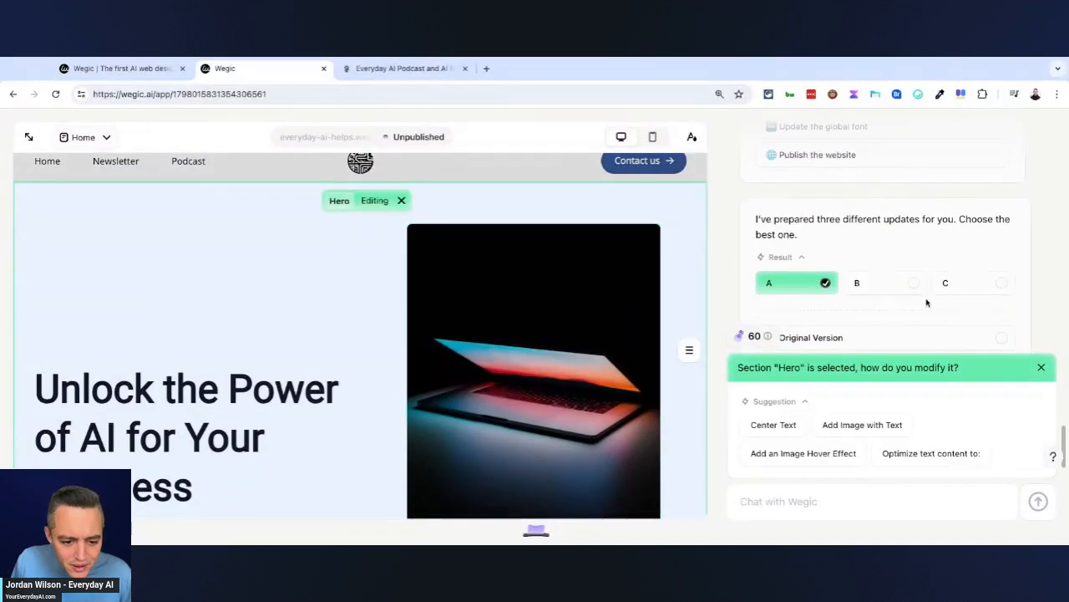
Compare update options B and C in the Feature section, return to option B, and clear the Hero section selection
{"action": "left_click", "coordinate": [883, 287]}
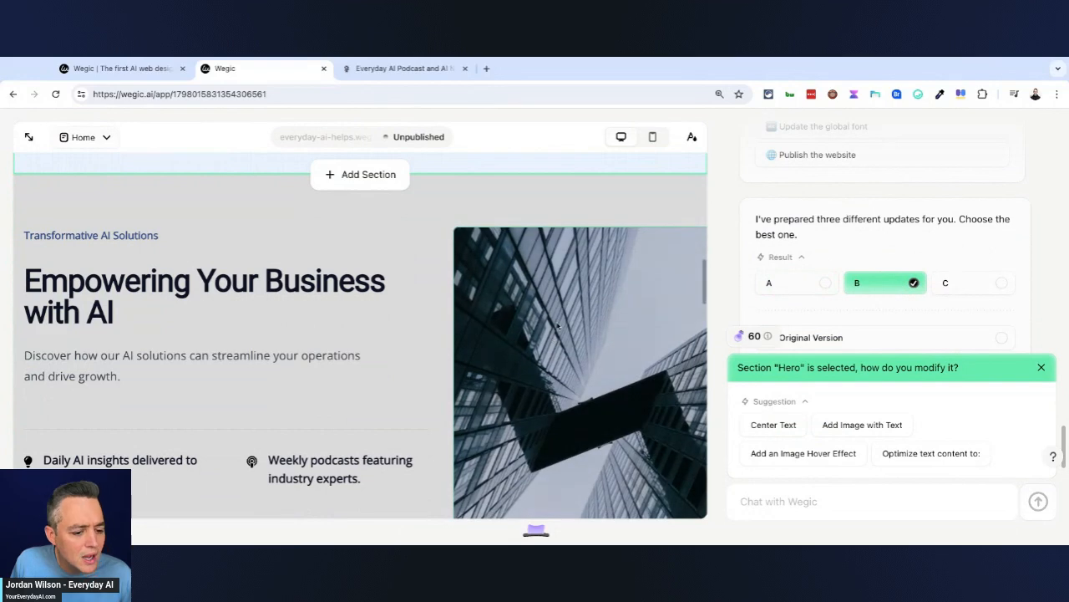
{"action": "scroll", "coordinate": [558, 326], "scroll_direction": "down", "scroll_amount": 5}
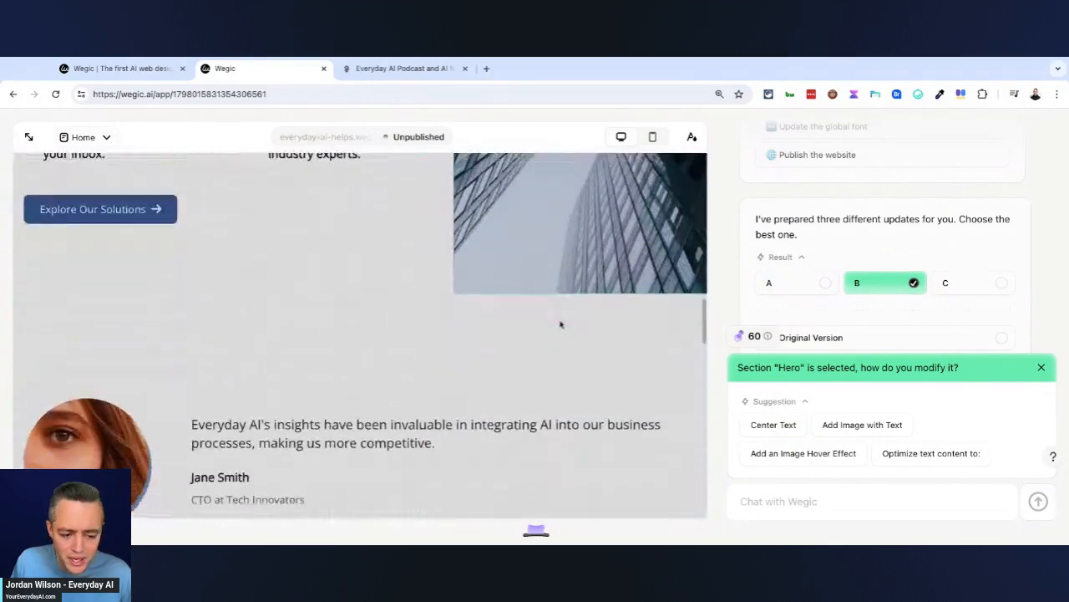
{"action": "scroll", "coordinate": [561, 324], "scroll_direction": "down", "scroll_amount": 6}
{"action": "scroll", "coordinate": [561, 323], "scroll_direction": "up", "scroll_amount": 3}
{"action": "left_click", "coordinate": [972, 284]}
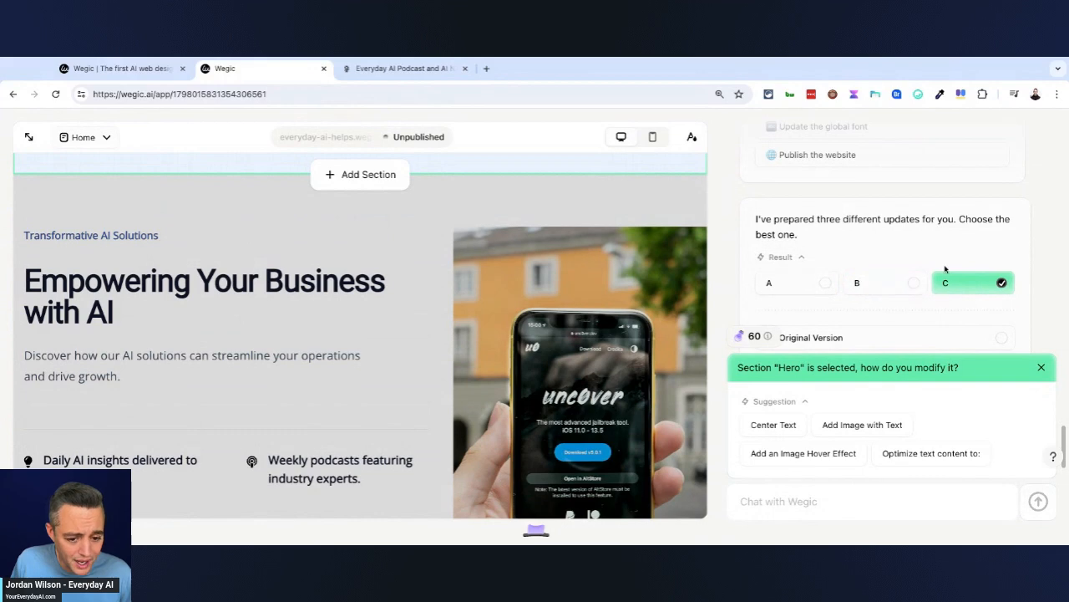
{"action": "left_click", "coordinate": [881, 288]}
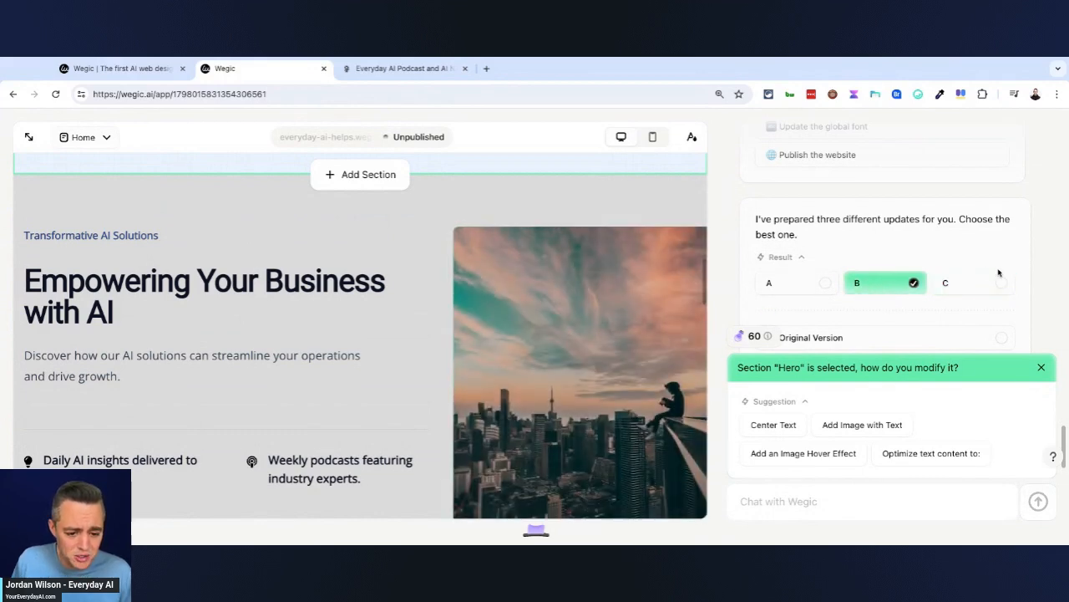
{"action": "left_click", "coordinate": [1042, 368]}
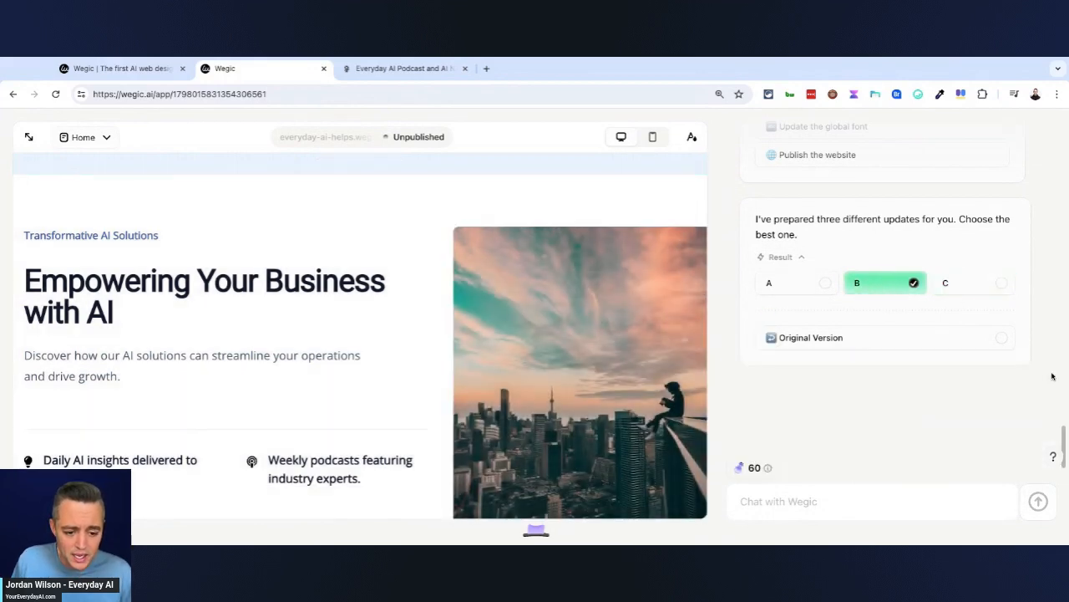
{"action": "left_click", "coordinate": [891, 289]}
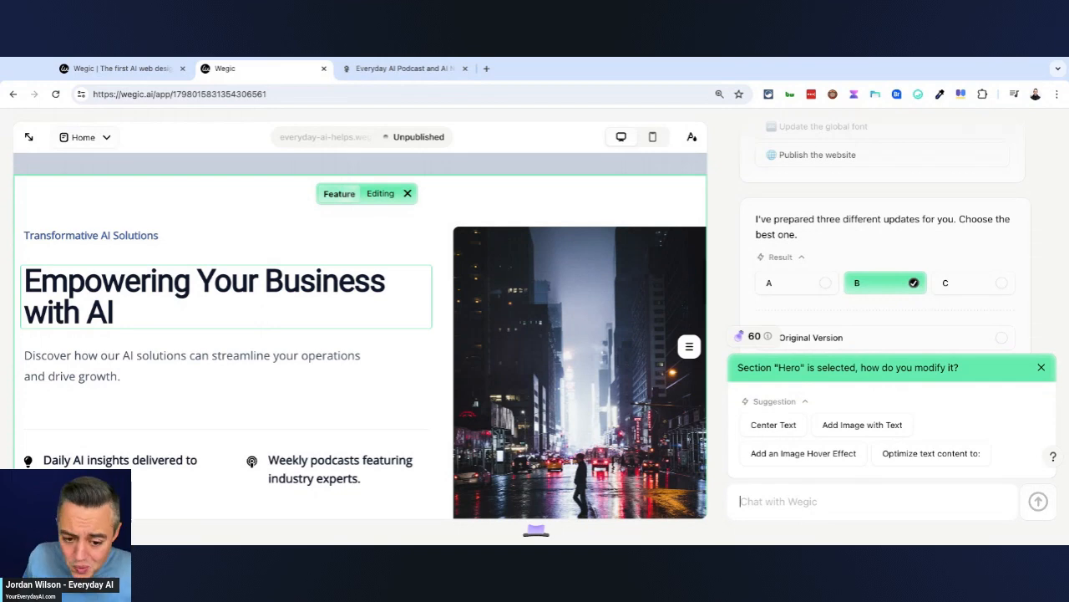
Review the Hero section, compare the Original Version with option B, keep option B, and clear the section selection
{"action": "scroll", "coordinate": [278, 310], "scroll_direction": "up", "scroll_amount": 15}
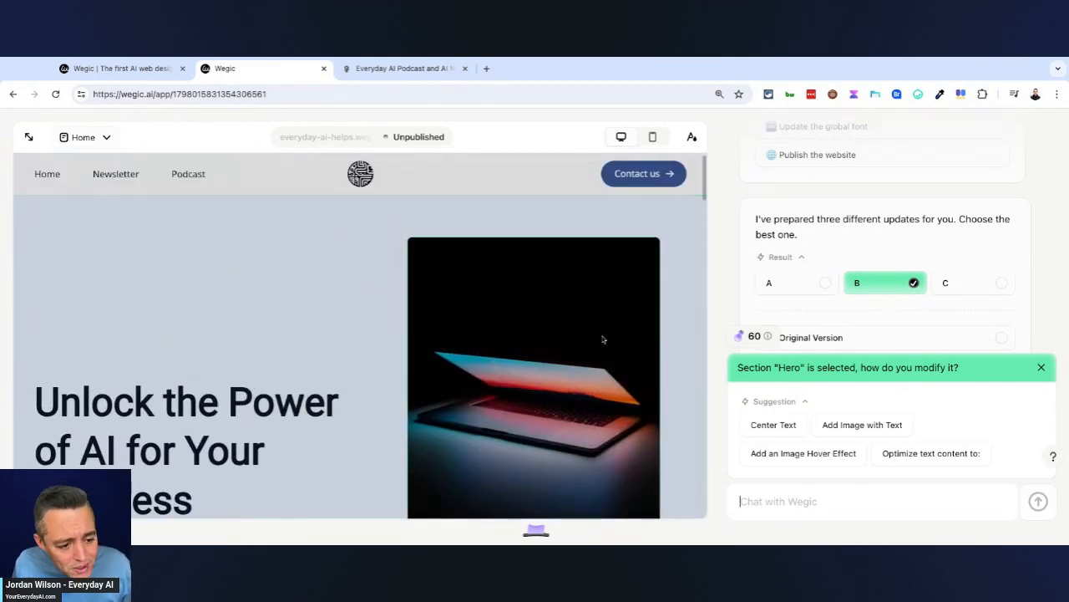
{"action": "scroll", "coordinate": [595, 339], "scroll_direction": "down", "scroll_amount": 1}
{"action": "scroll", "coordinate": [657, 317], "scroll_direction": "down", "scroll_amount": 1}
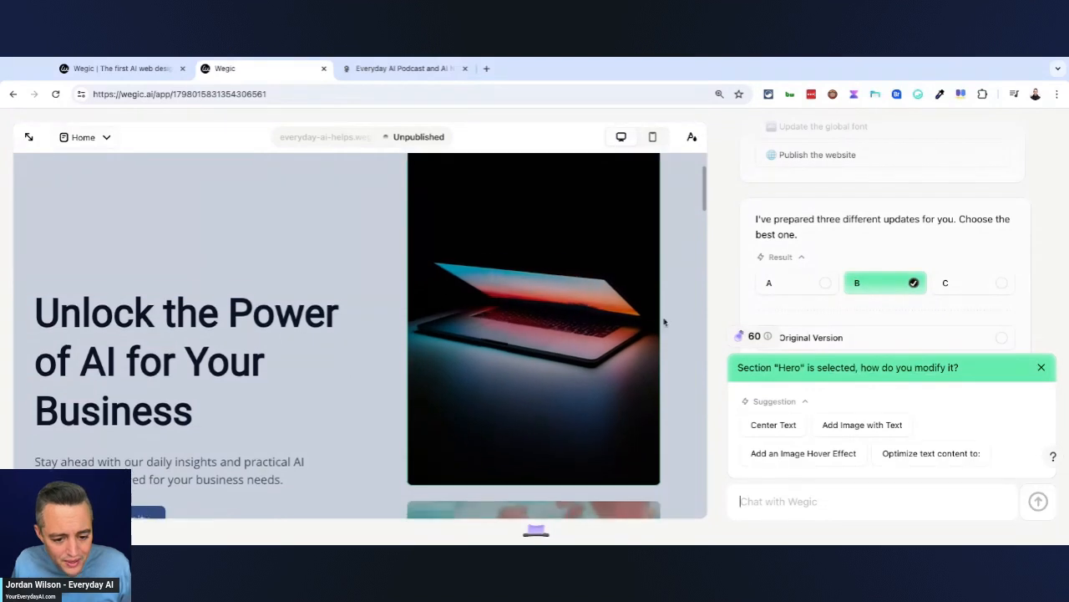
{"action": "triple_click", "coordinate": [840, 222]}
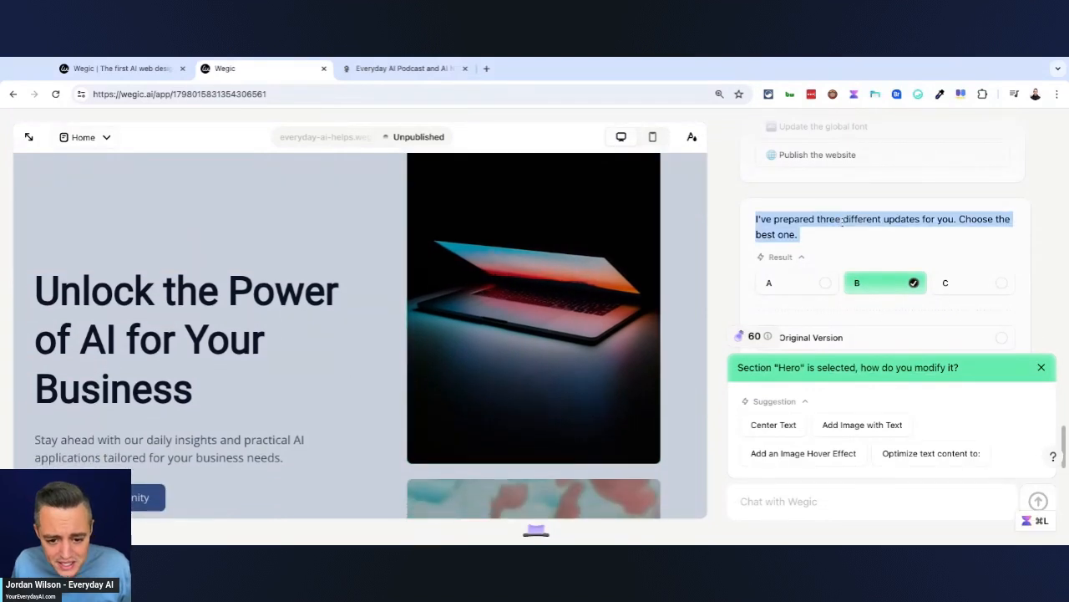
{"action": "left_click", "coordinate": [1042, 368]}
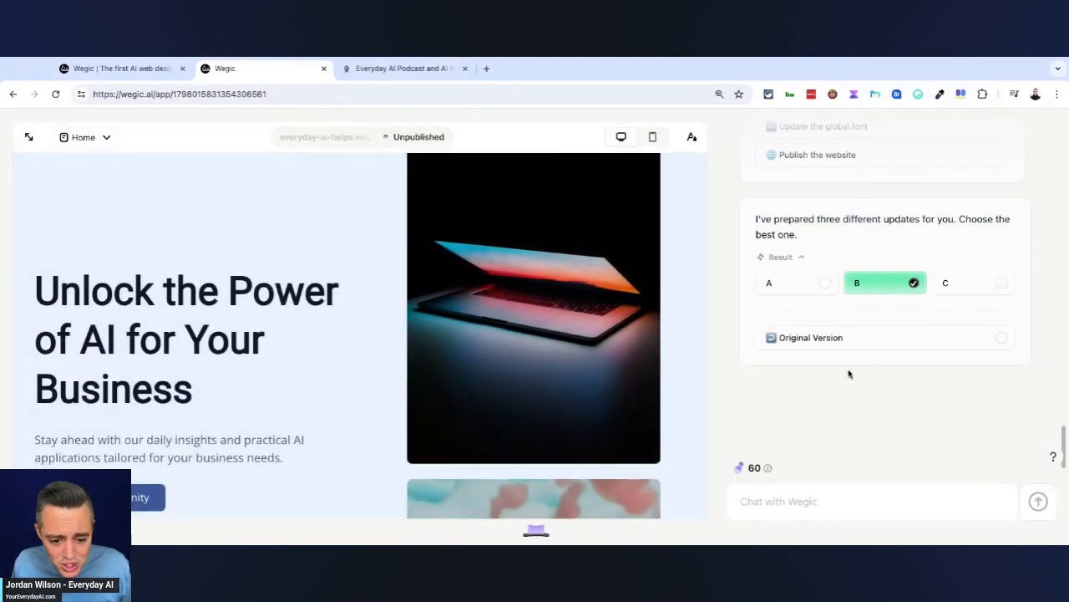
{"action": "left_click", "coordinate": [927, 339]}
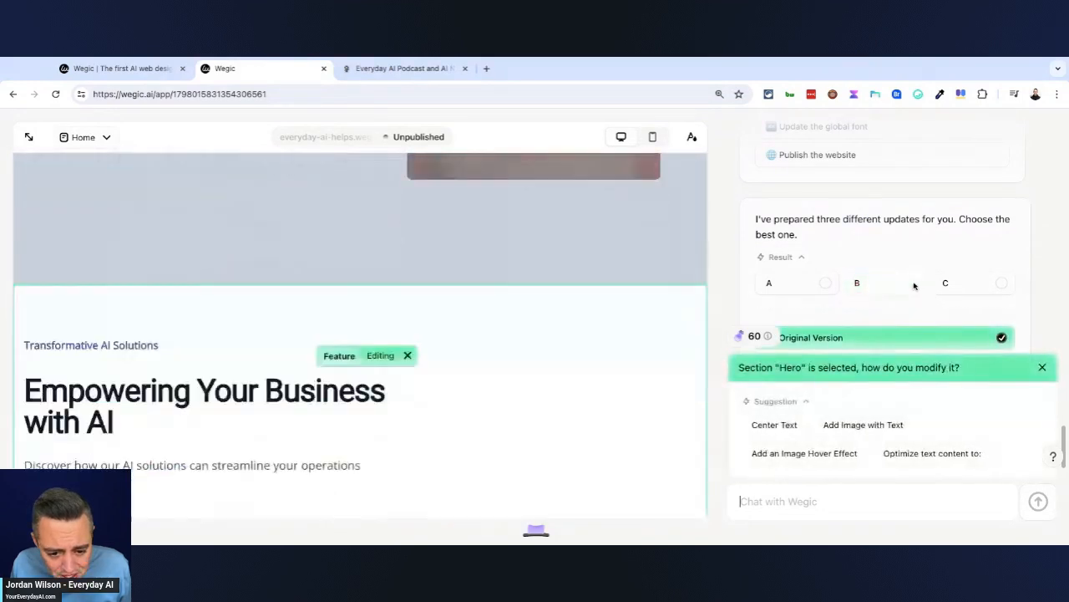
{"action": "left_click", "coordinate": [902, 286]}
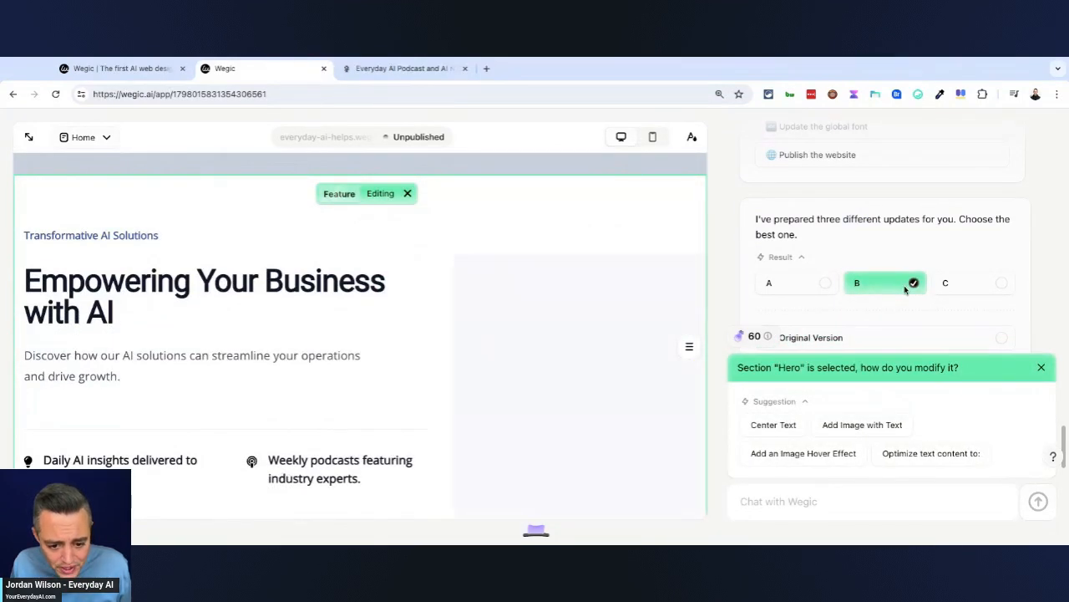
{"action": "left_click", "coordinate": [1041, 368]}
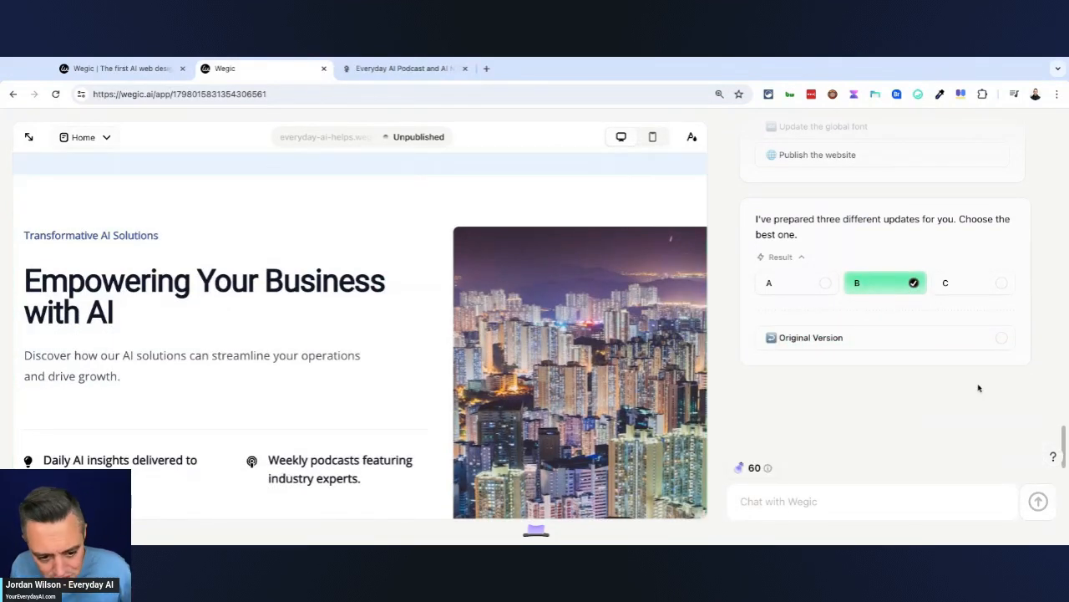
Send the chat request "let's do option B and delete the rest."
{"action": "left_click", "coordinate": [810, 494]}
{"action": "type", "text": "let's do option B and dele"}
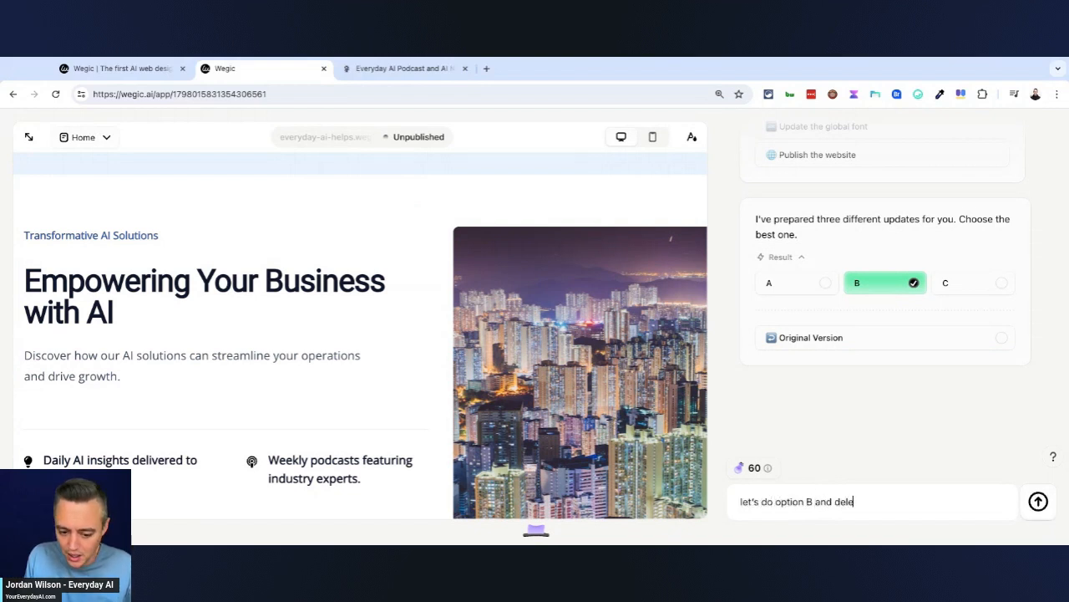
{"action": "type", "text": "te the rest."}
{"action": "key", "text": "Return"}
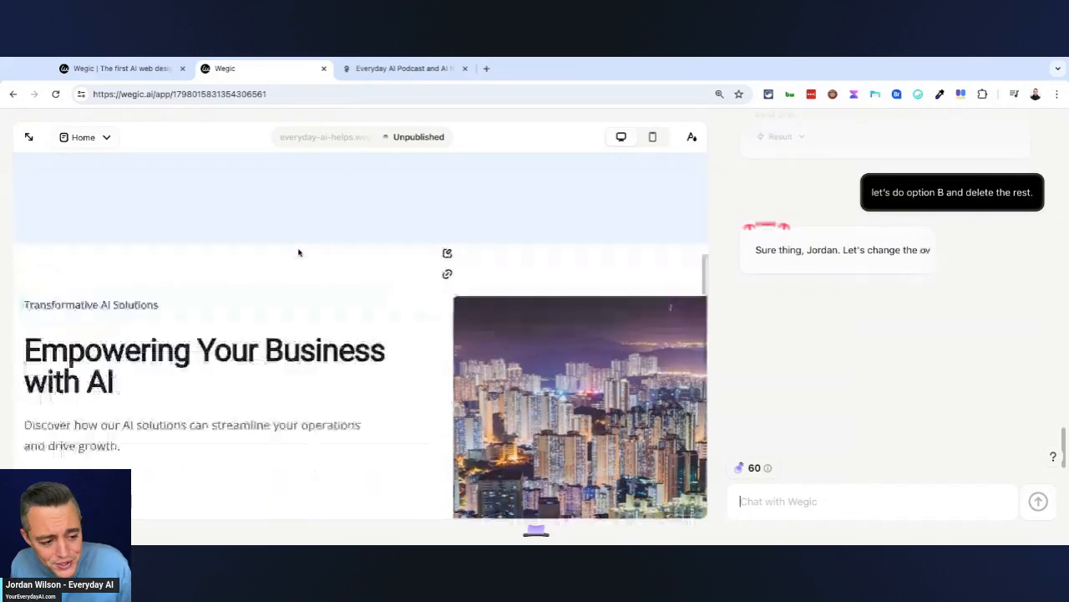
Check the page's images and answer Wegic's theme color question with the suggestion Blue
{"action": "scroll", "coordinate": [465, 289], "scroll_direction": "down", "scroll_amount": 10}
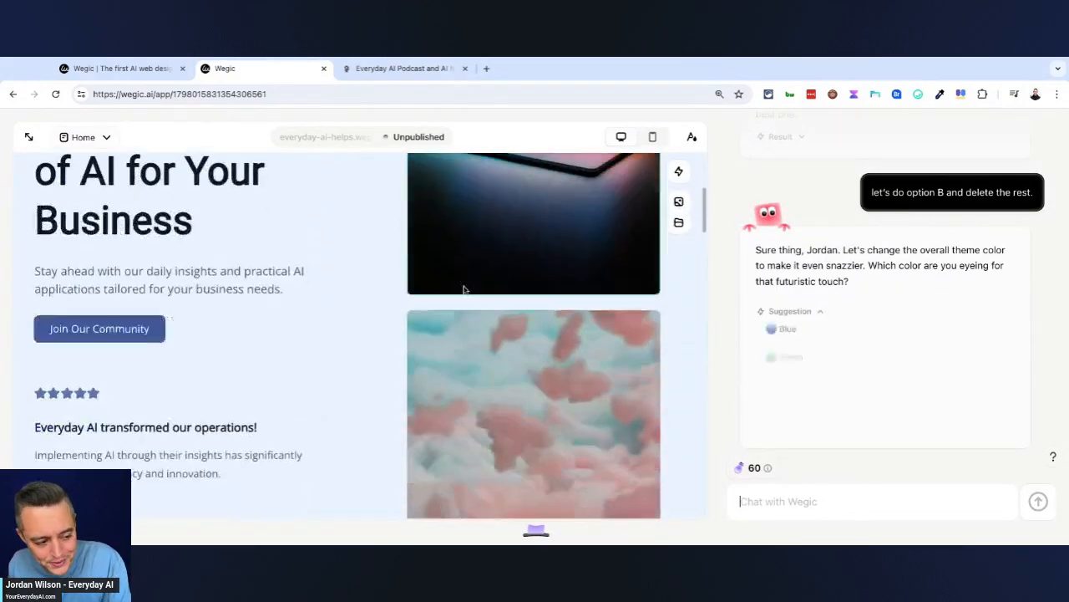
{"action": "scroll", "coordinate": [465, 289], "scroll_direction": "down", "scroll_amount": 1}
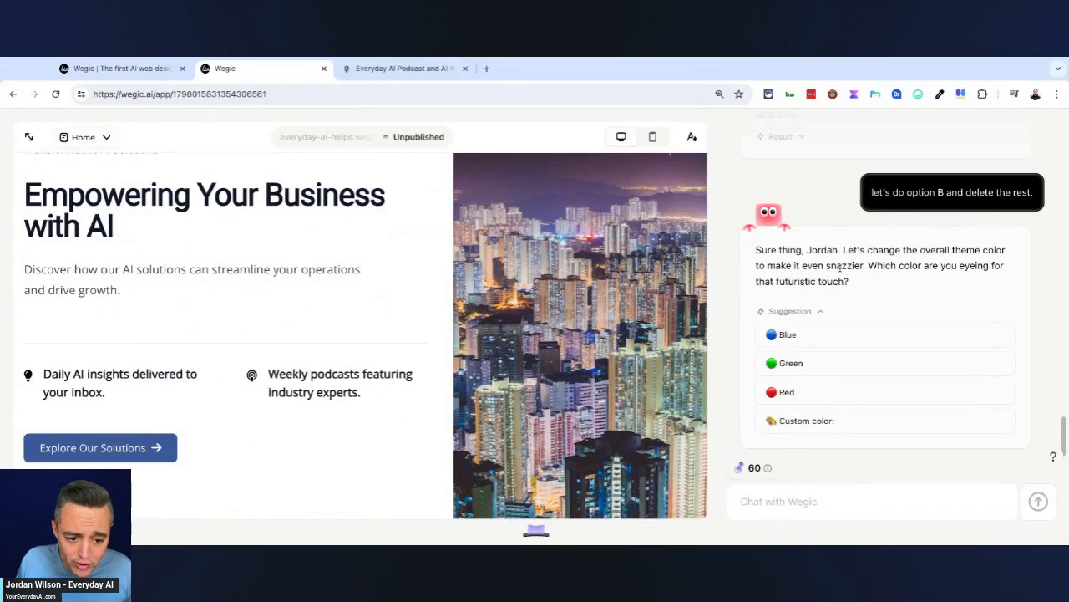
{"action": "left_click", "coordinate": [834, 339]}
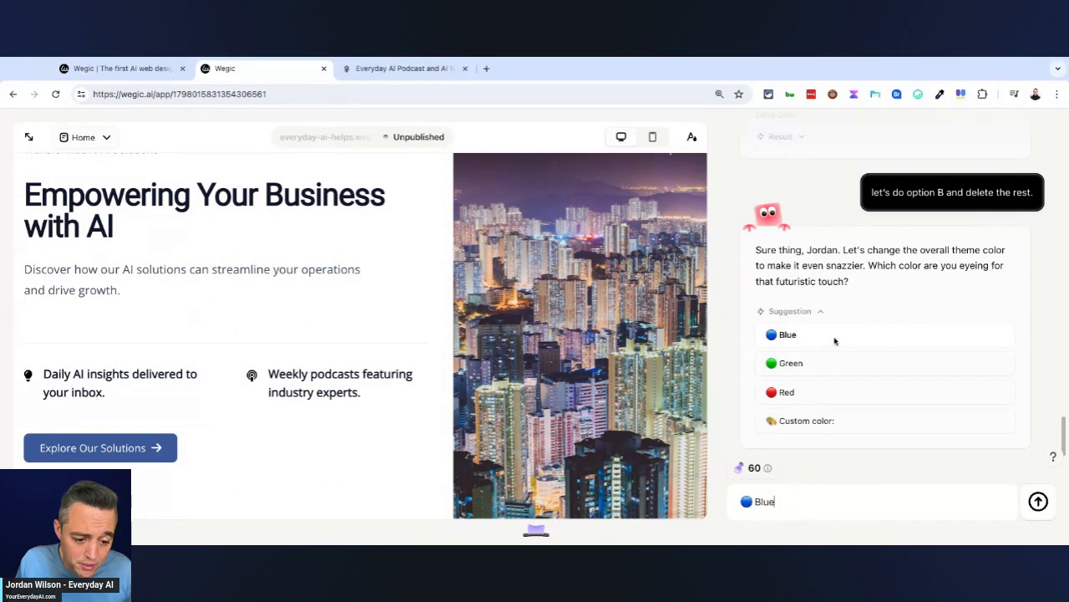
{"action": "left_click", "coordinate": [1038, 501]}
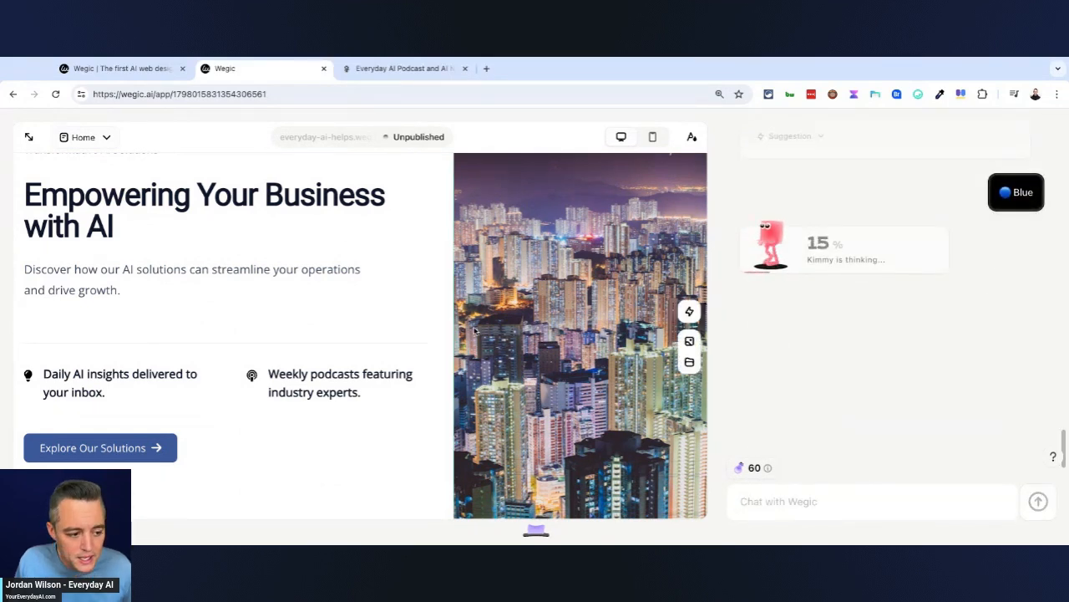
Look over the Hero and Feature sections, and send Modern Blue as the chosen shade for the site's theme
{"action": "scroll", "coordinate": [326, 341], "scroll_direction": "down", "scroll_amount": 2}
{"action": "scroll", "coordinate": [326, 340], "scroll_direction": "up", "scroll_amount": 2}
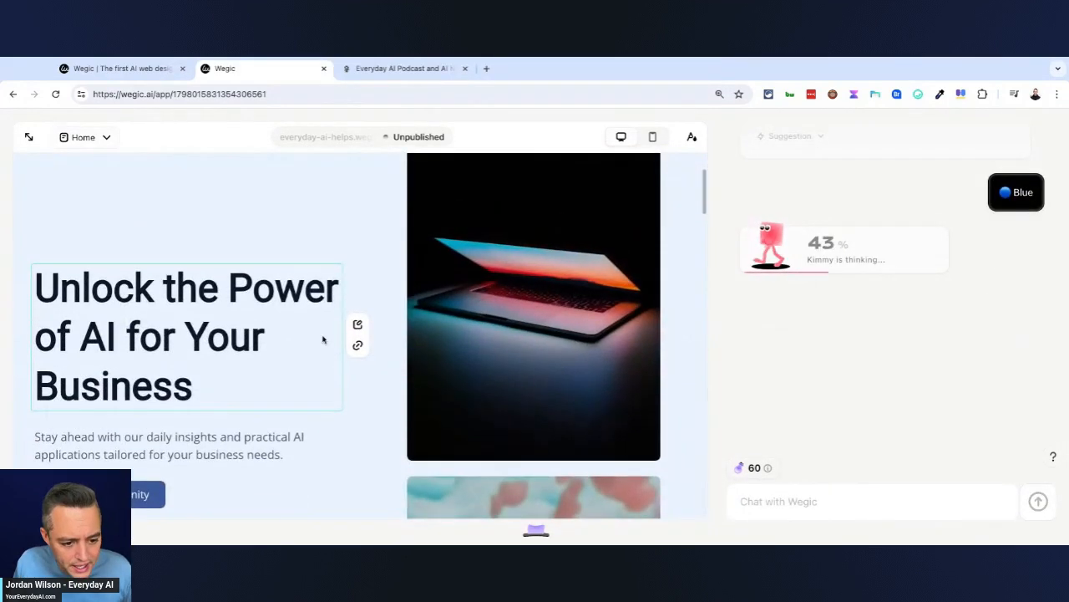
{"action": "scroll", "coordinate": [348, 304], "scroll_direction": "down", "scroll_amount": 6}
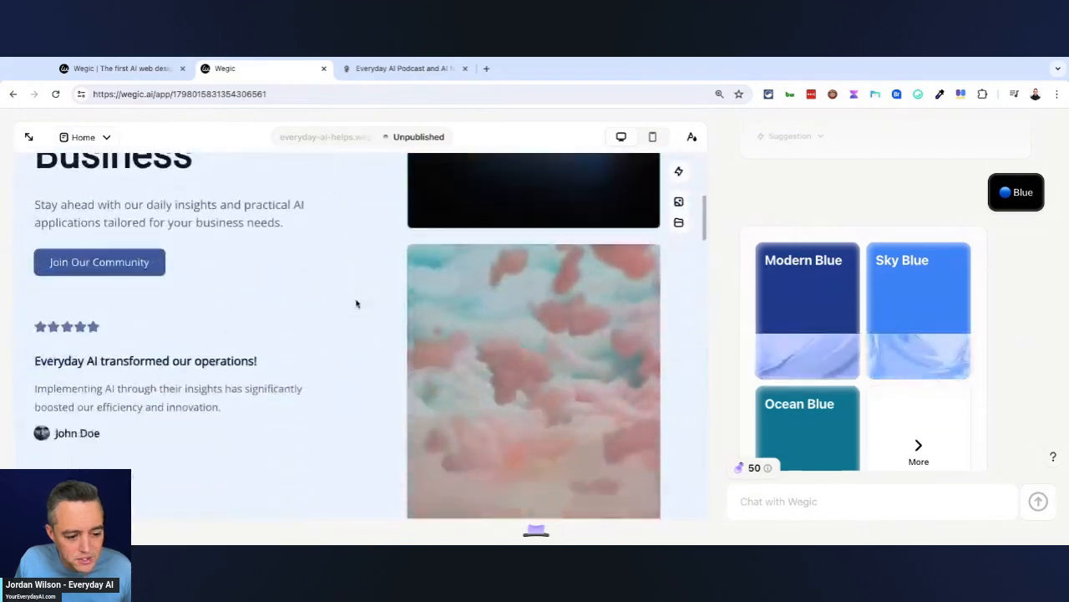
{"action": "scroll", "coordinate": [351, 309], "scroll_direction": "down", "scroll_amount": 4}
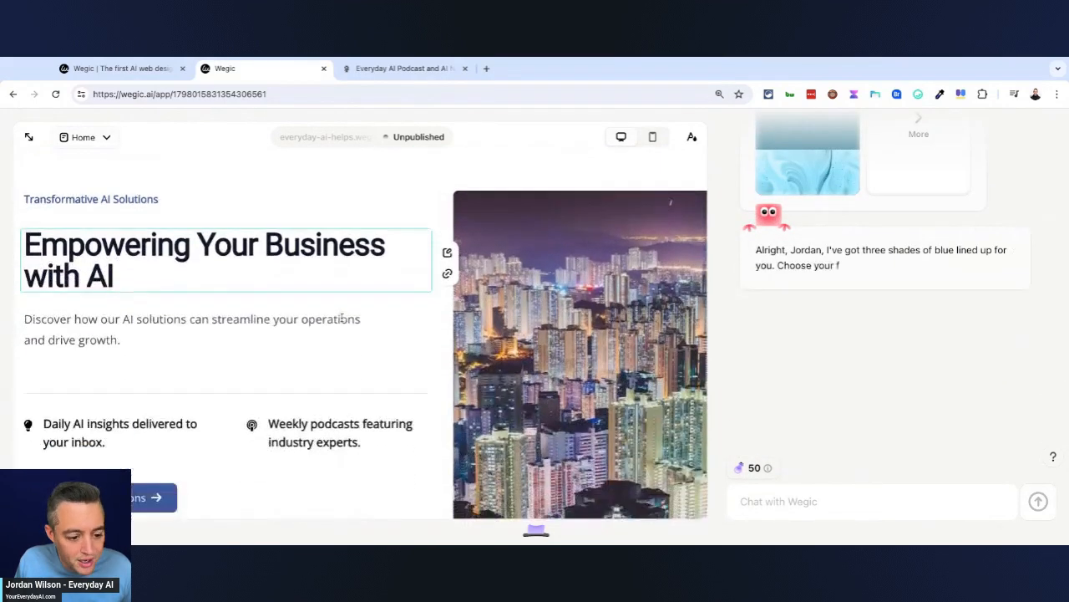
{"action": "scroll", "coordinate": [618, 362], "scroll_direction": "down", "scroll_amount": 1}
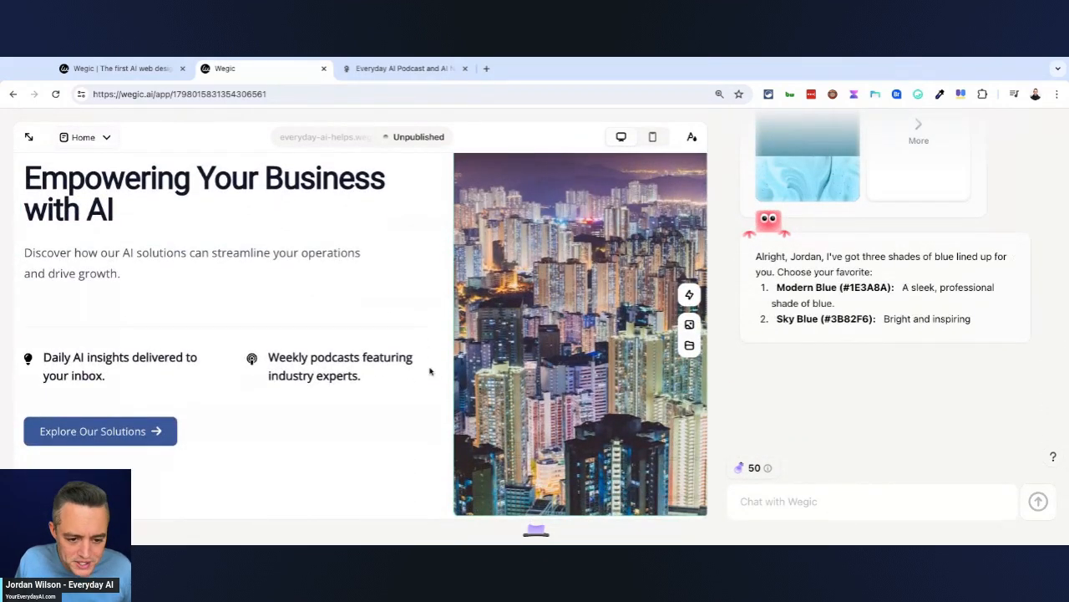
{"action": "scroll", "coordinate": [431, 370], "scroll_direction": "up", "scroll_amount": 1}
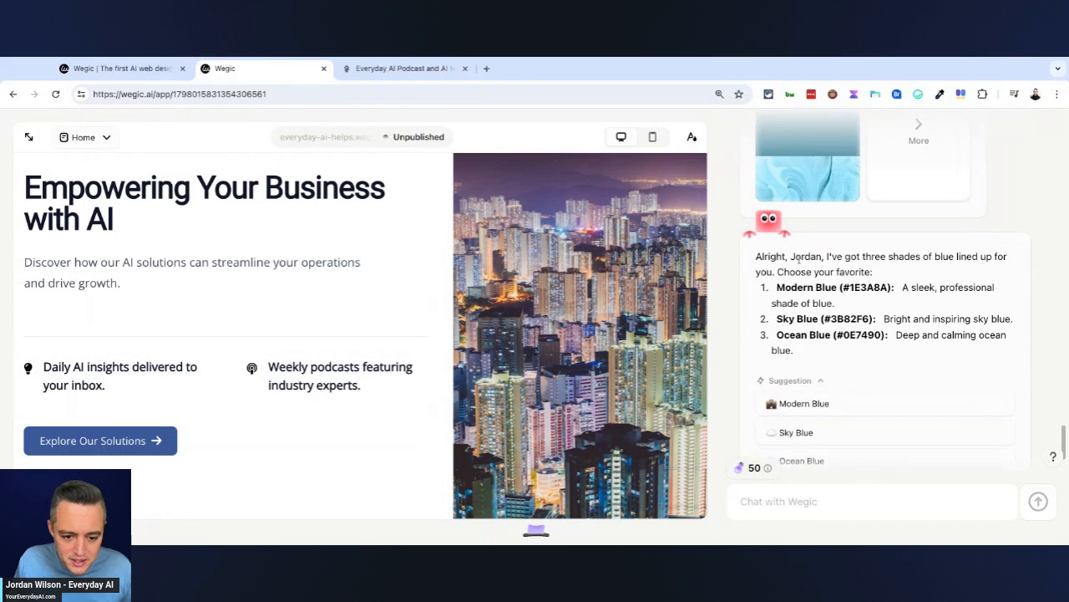
{"action": "left_click", "coordinate": [824, 341]}
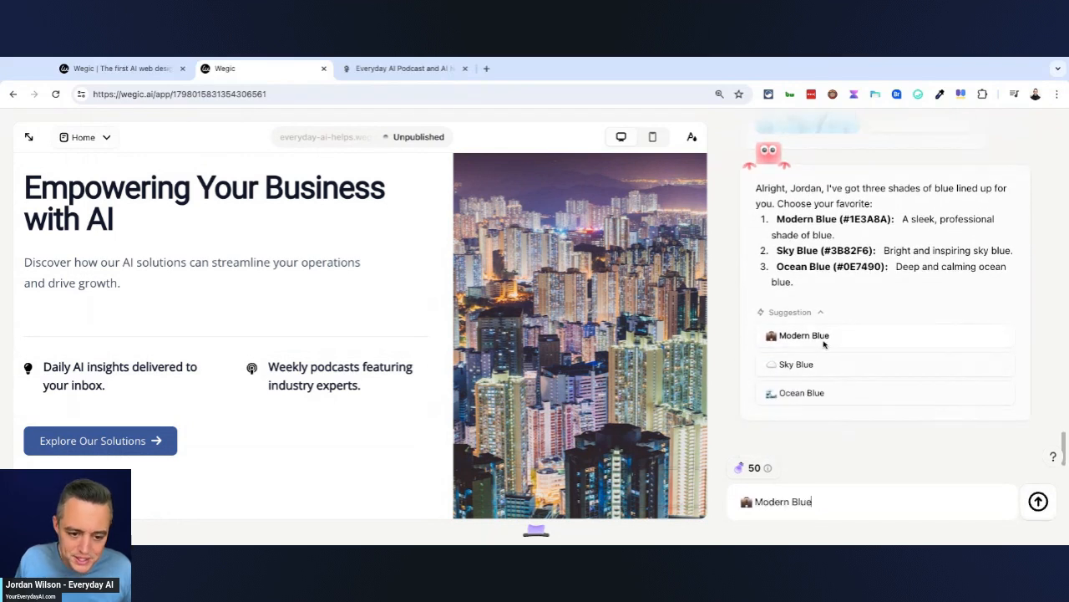
{"action": "left_click", "coordinate": [1038, 502]}
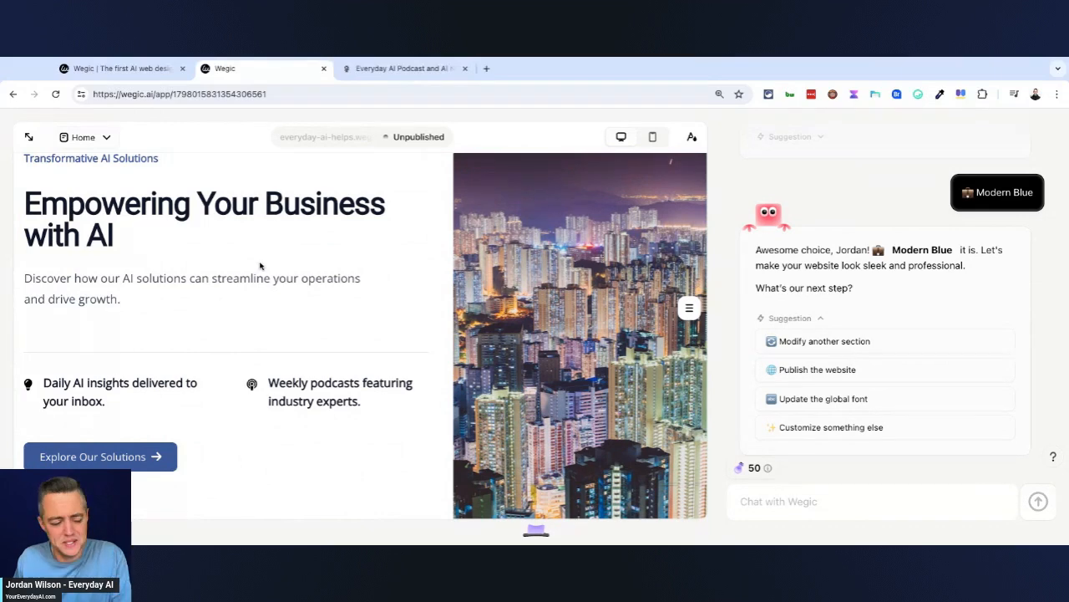
Select the CallToAction section "Stay Ahead with Everyday AI" and send the request "add a form where someone can enter their email address"
{"action": "scroll", "coordinate": [259, 265], "scroll_direction": "down", "scroll_amount": 5}
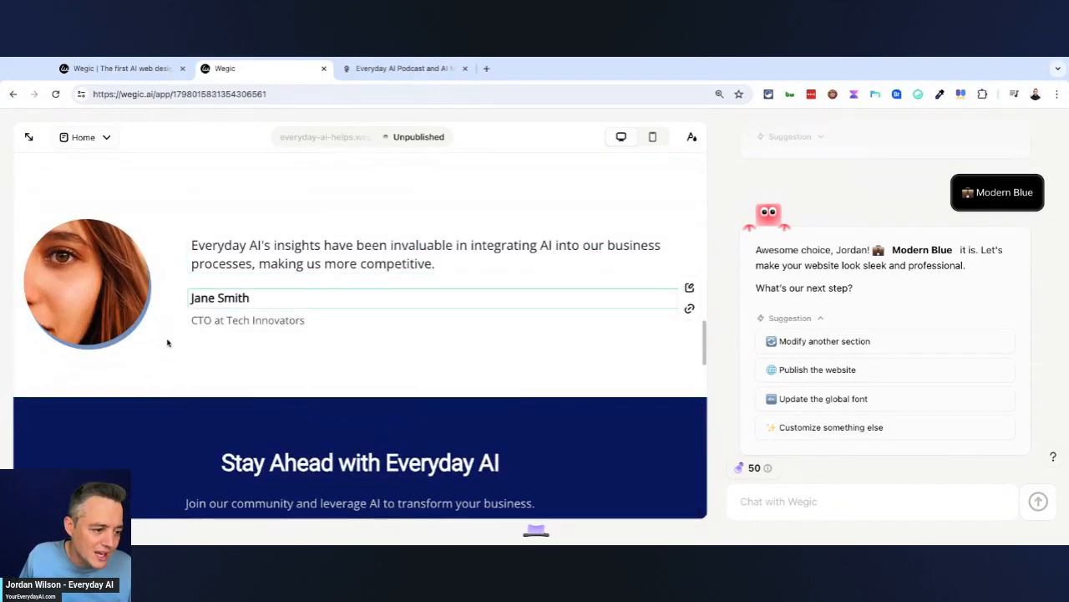
{"action": "scroll", "coordinate": [133, 338], "scroll_direction": "down", "scroll_amount": 3}
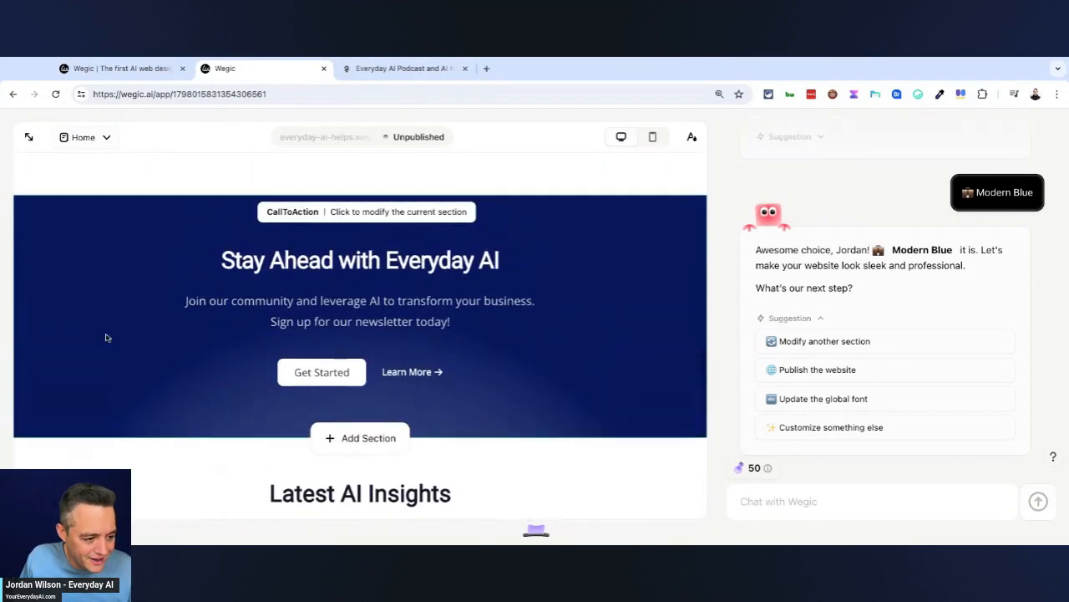
{"action": "left_click", "coordinate": [105, 336]}
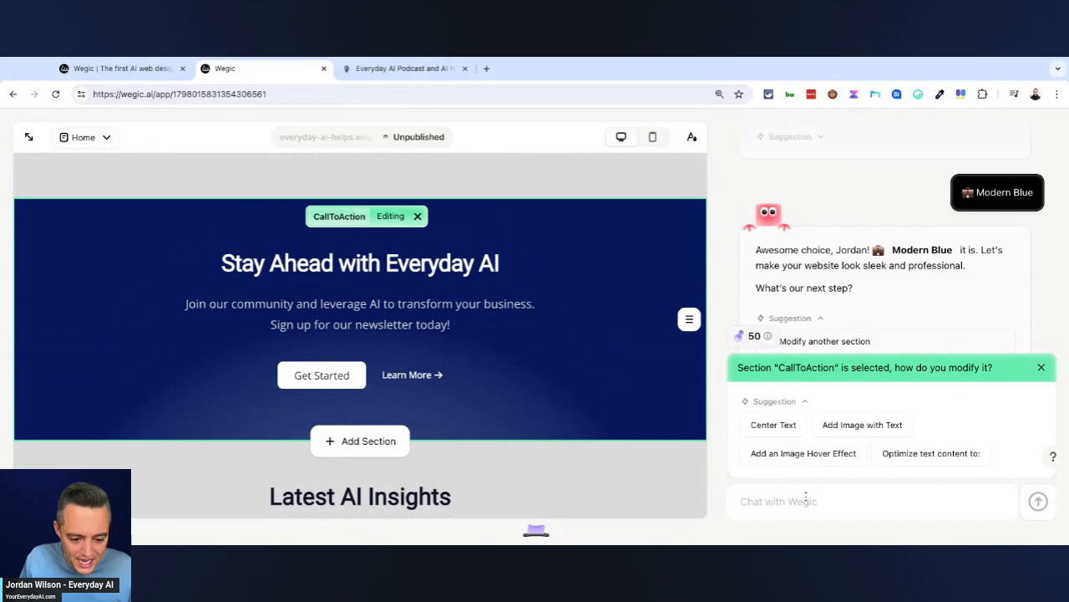
{"action": "type", "text": "add"}
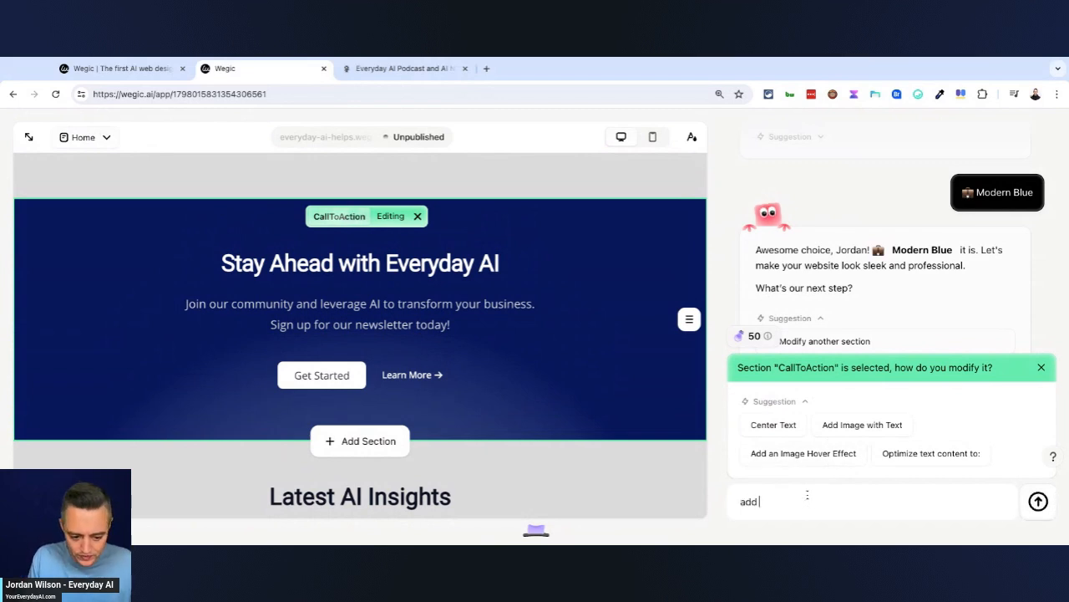
{"action": "type", "text": " a form"}
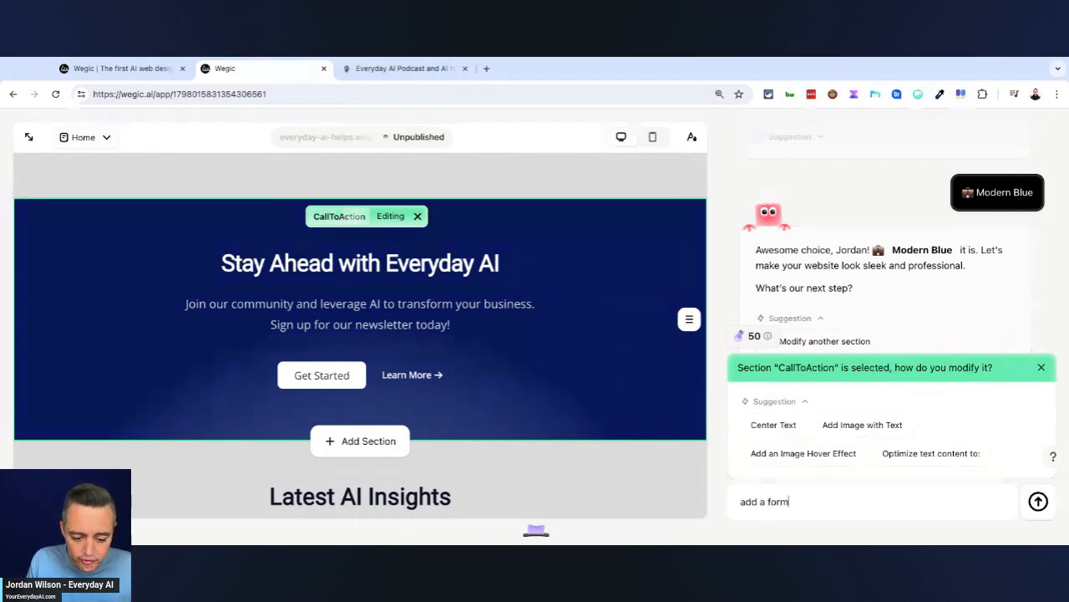
{"action": "type", "text": " where someone can enter their ema"}
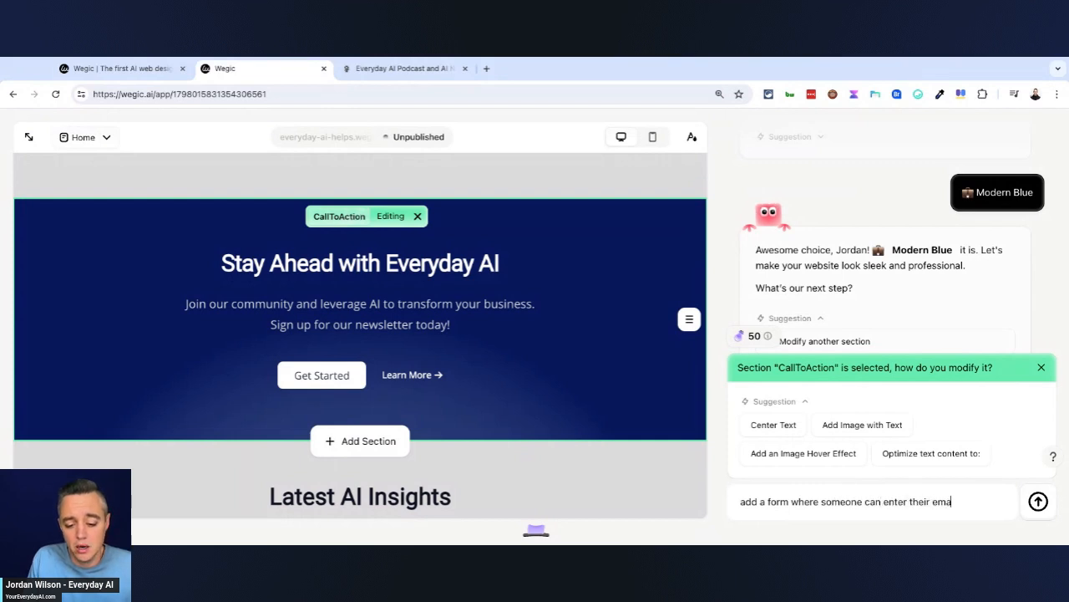
{"action": "key", "text": "Return"}
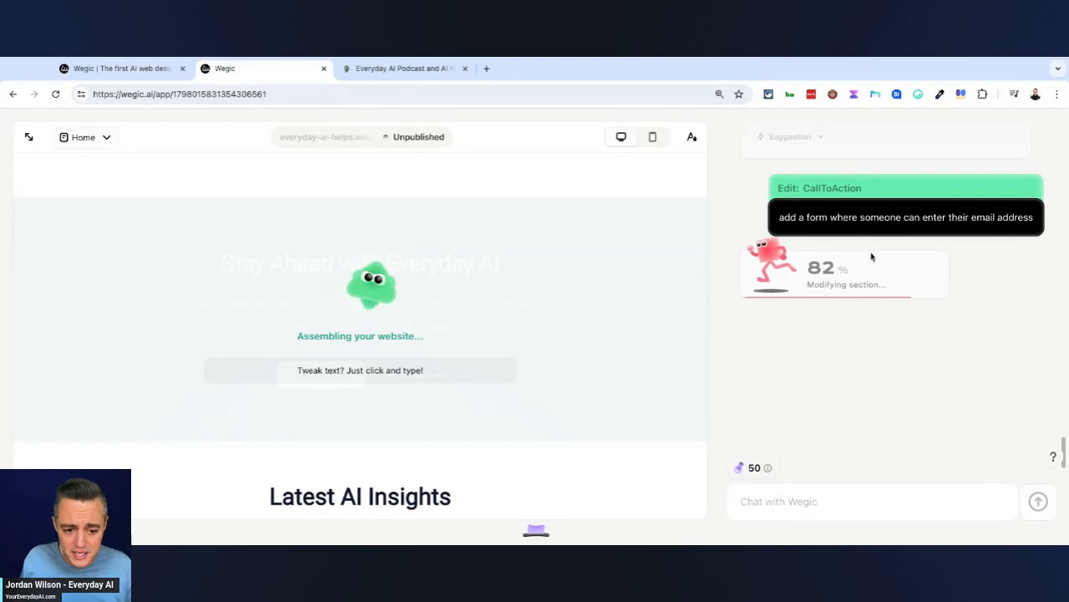
{"action": "scroll", "coordinate": [919, 276], "scroll_direction": "up", "scroll_amount": 1}
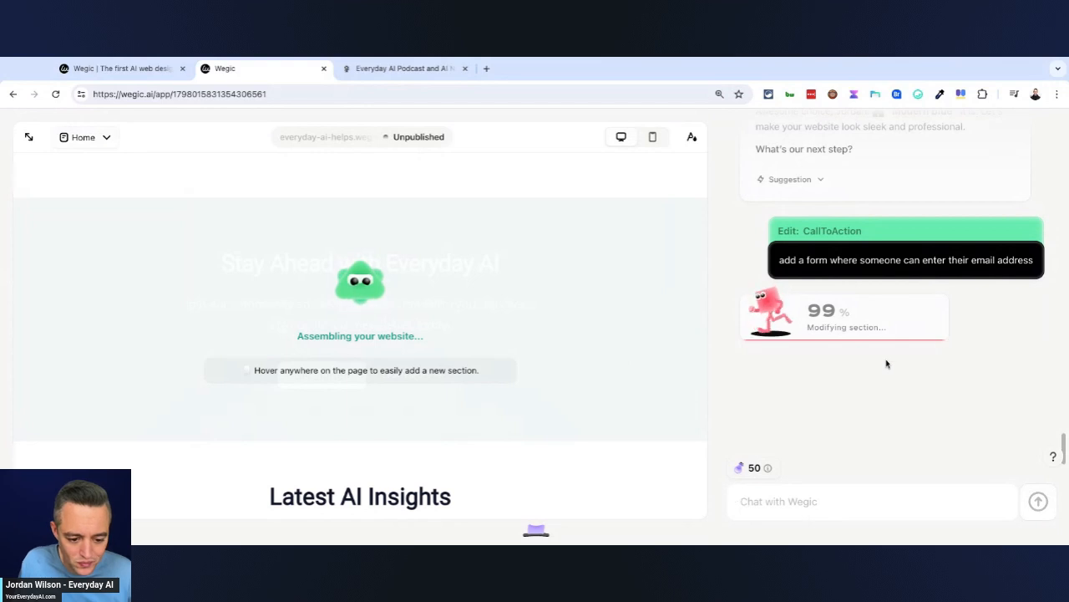
{"action": "scroll", "coordinate": [886, 364], "scroll_direction": "down", "scroll_amount": 1}
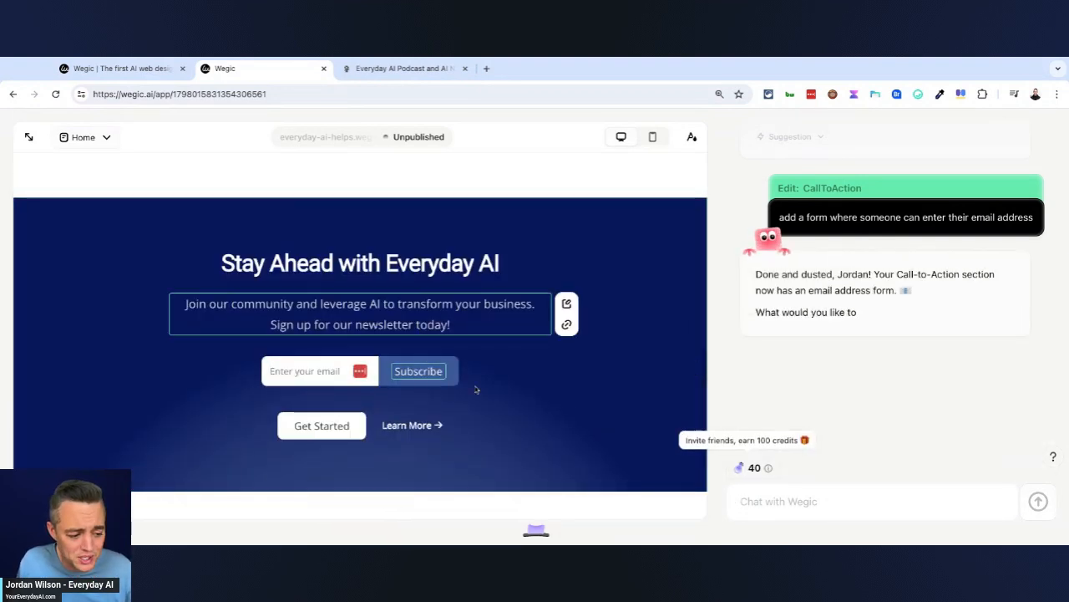
Check the update choices for the CallToAction section and try out its new email field and Subscribe button
{"action": "left_click", "coordinate": [297, 378]}
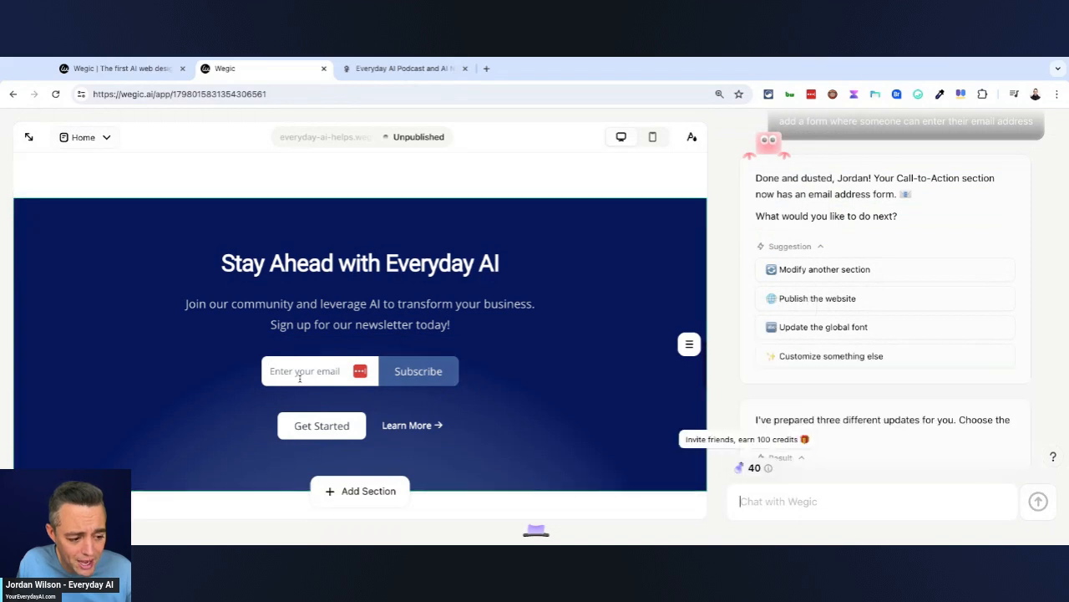
{"action": "scroll", "coordinate": [877, 329], "scroll_direction": "down", "scroll_amount": 3}
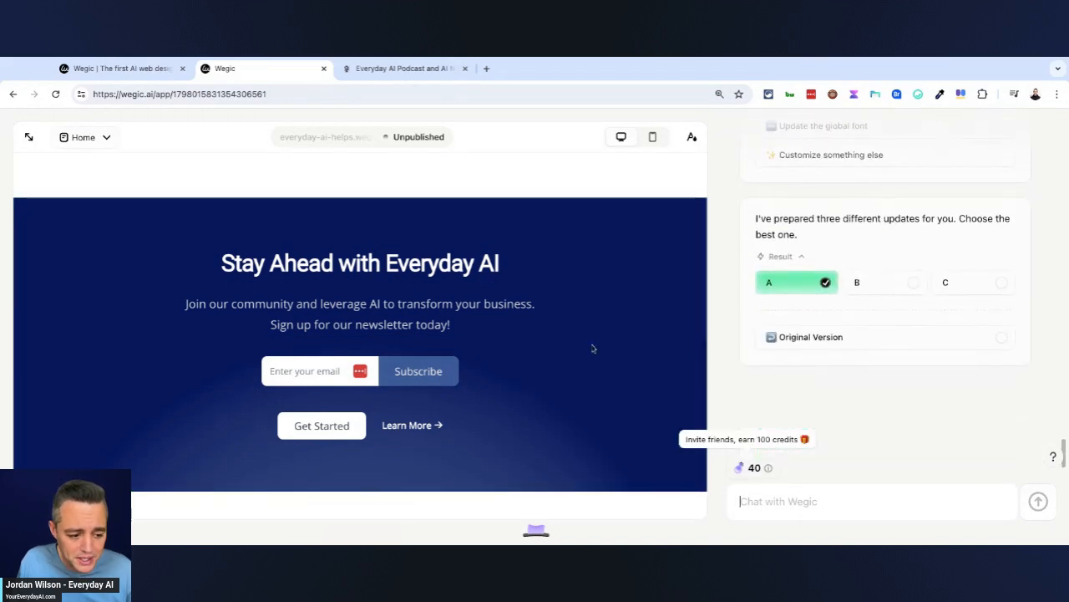
{"action": "left_click", "coordinate": [420, 381]}
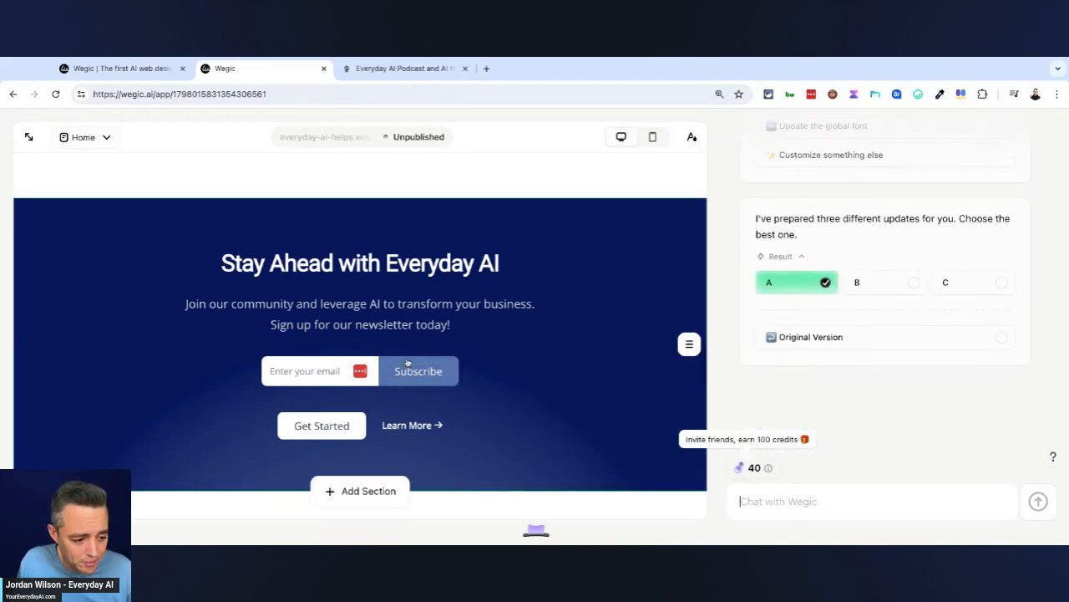
{"action": "left_click", "coordinate": [401, 363]}
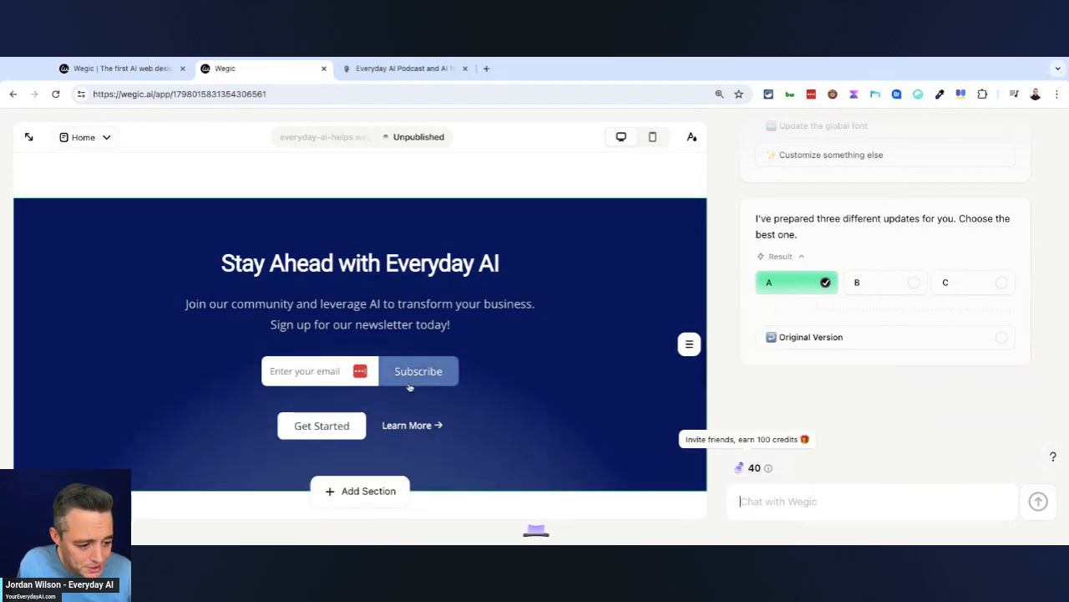
{"action": "left_click", "coordinate": [315, 378]}
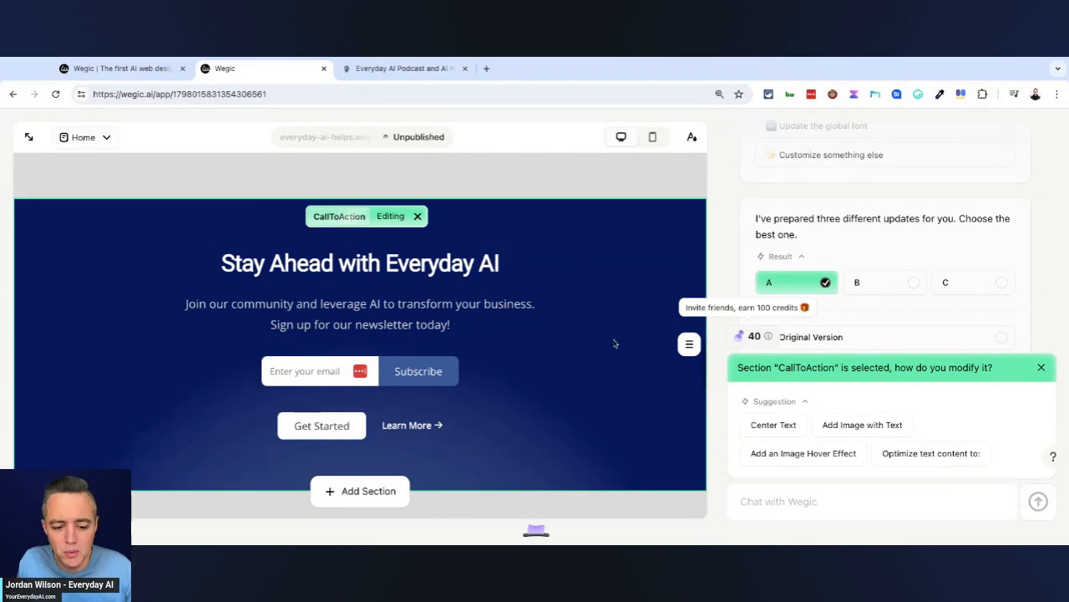
Look over the Hero section and the email form again, and switch to the existing Everyday AI website at youreverydayai.com
{"action": "scroll", "coordinate": [600, 334], "scroll_direction": "up", "scroll_amount": 15}
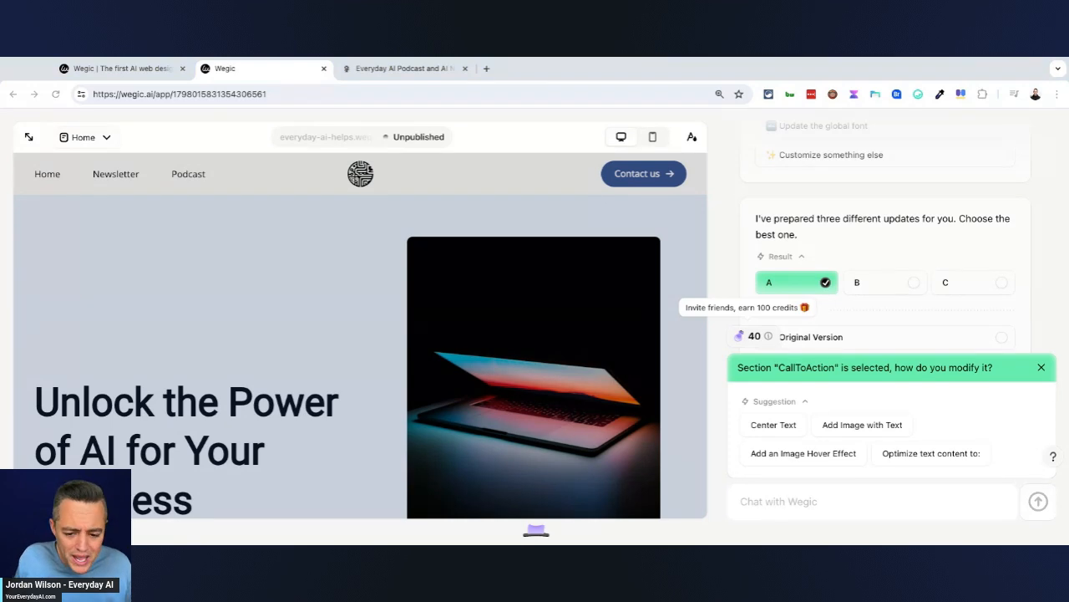
{"action": "scroll", "coordinate": [574, 385], "scroll_direction": "down", "scroll_amount": 5}
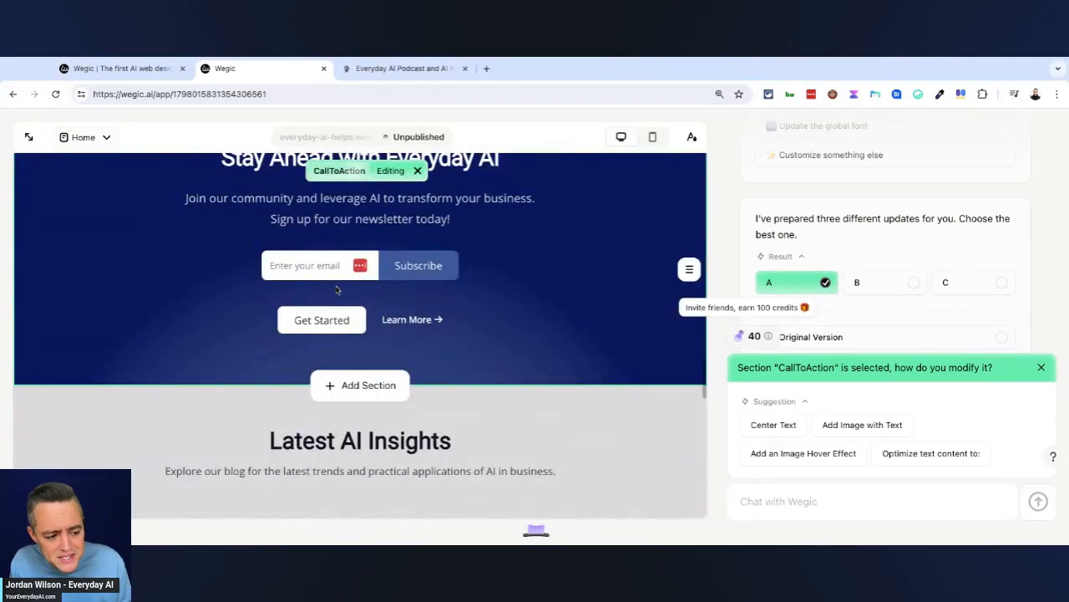
{"action": "left_click", "coordinate": [314, 259]}
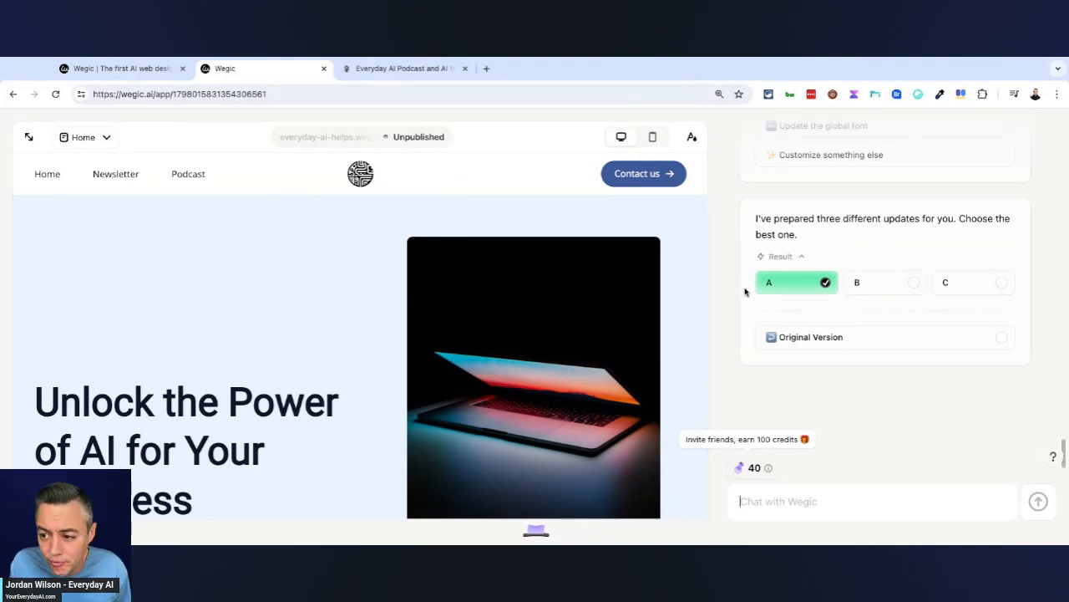
{"action": "left_click", "coordinate": [415, 70]}
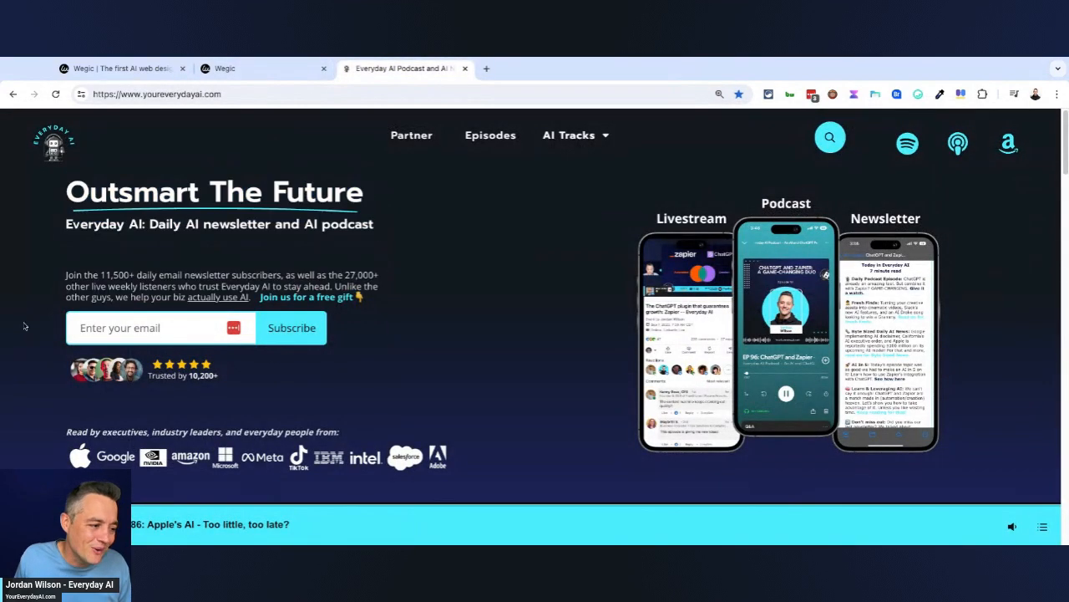